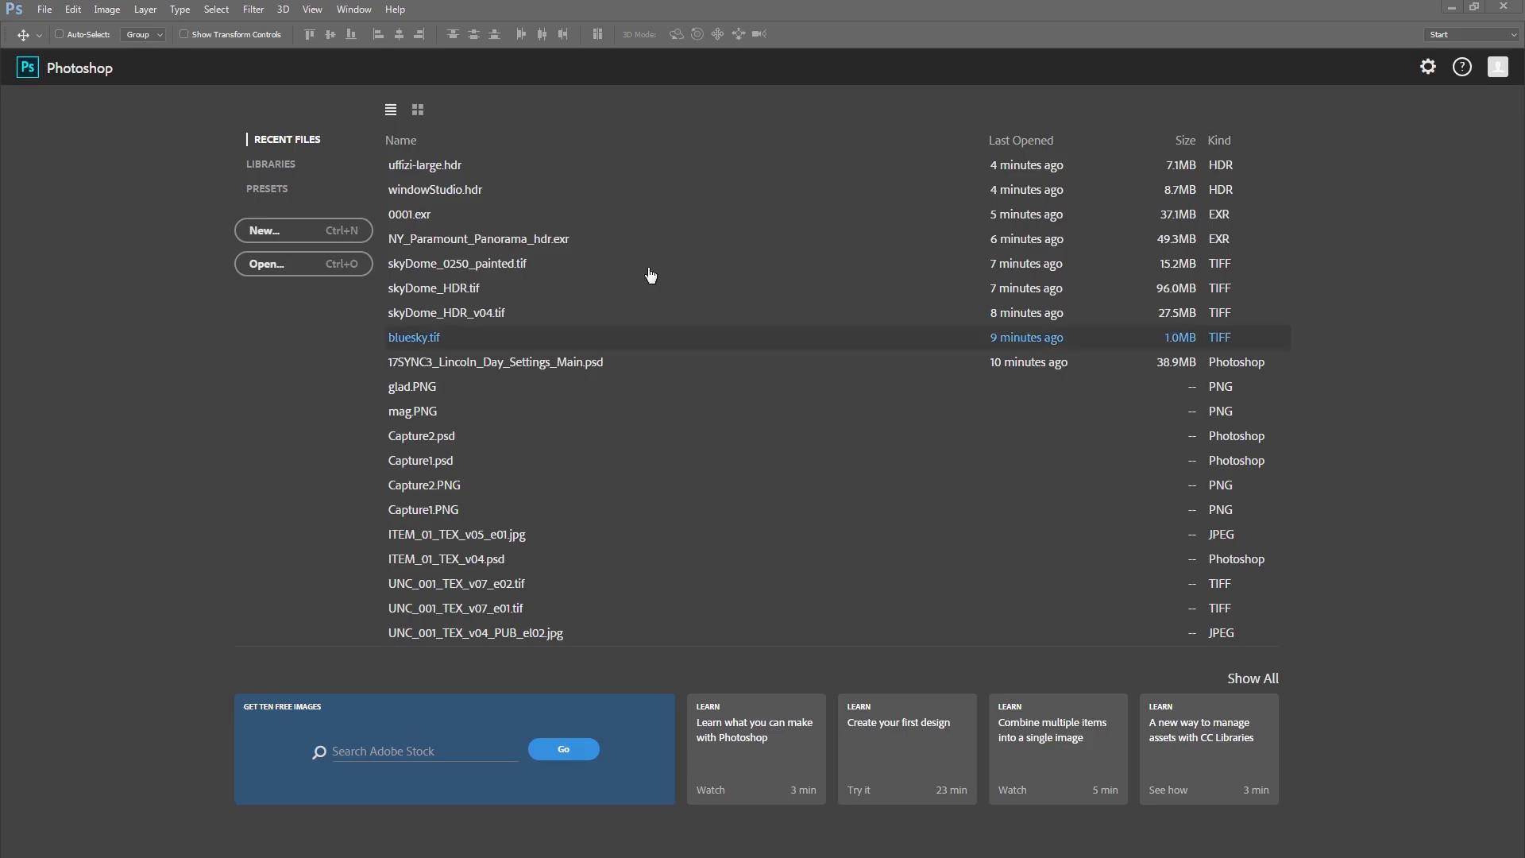
Open NY_Paramount_Panorama_hdr.exr from the recent files and bring up NIM's Save As dialog.
left_click(524, 247)
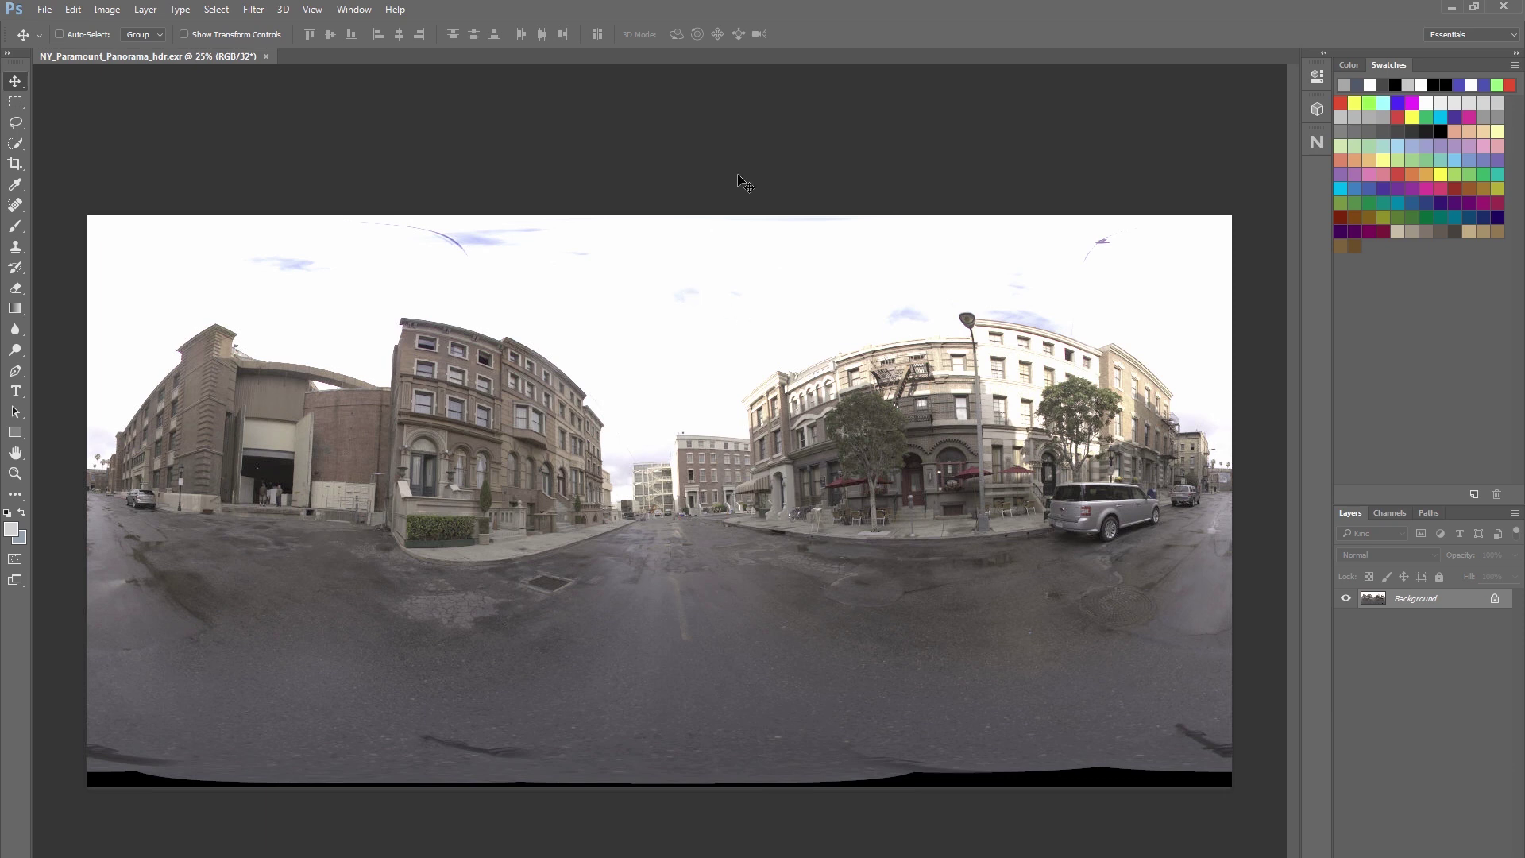
left_click(1318, 146)
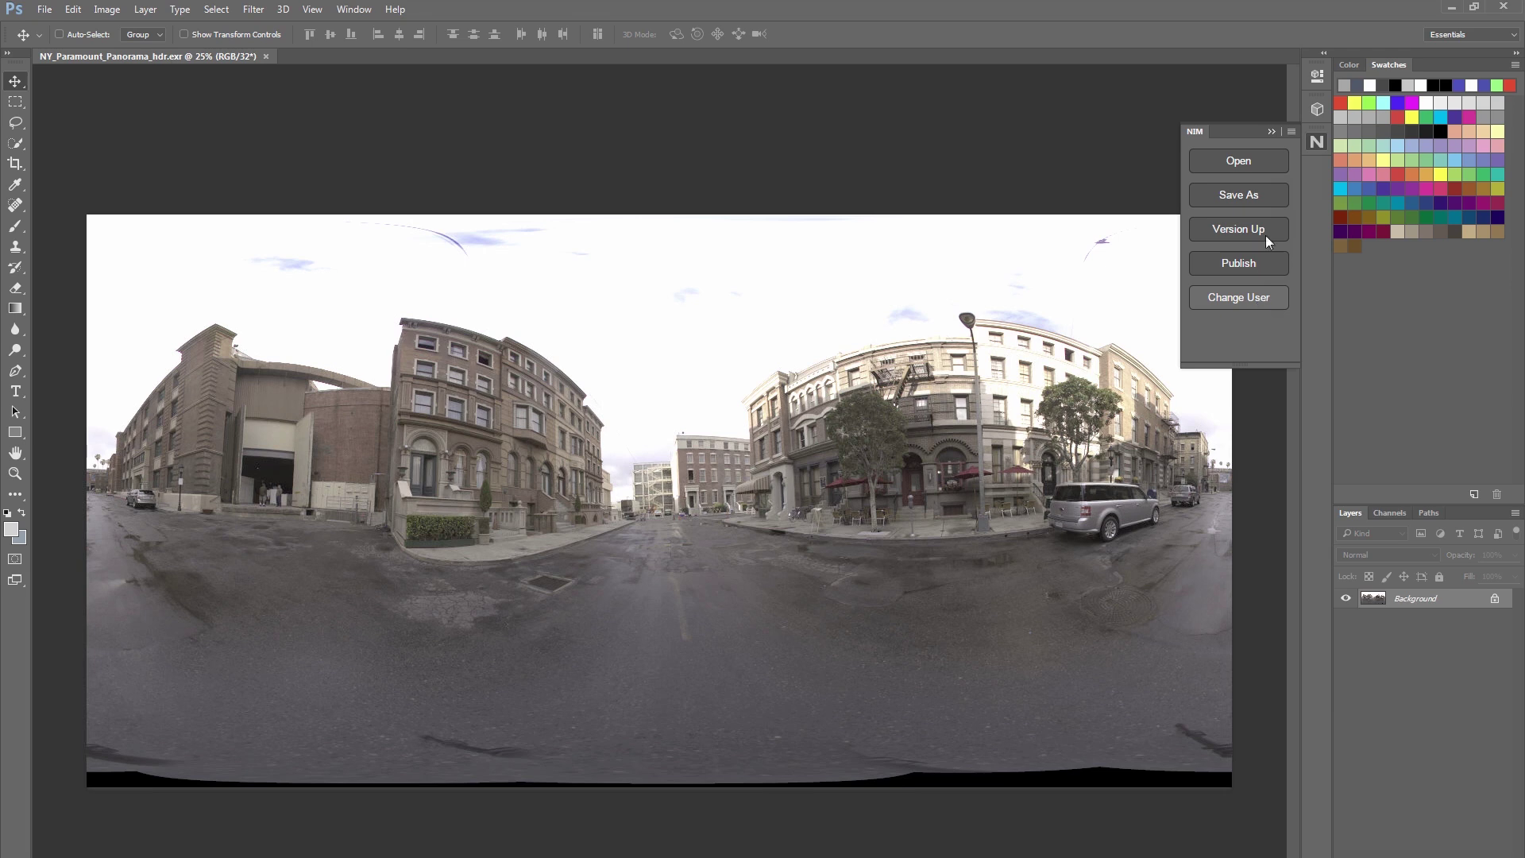
left_click(1268, 200)
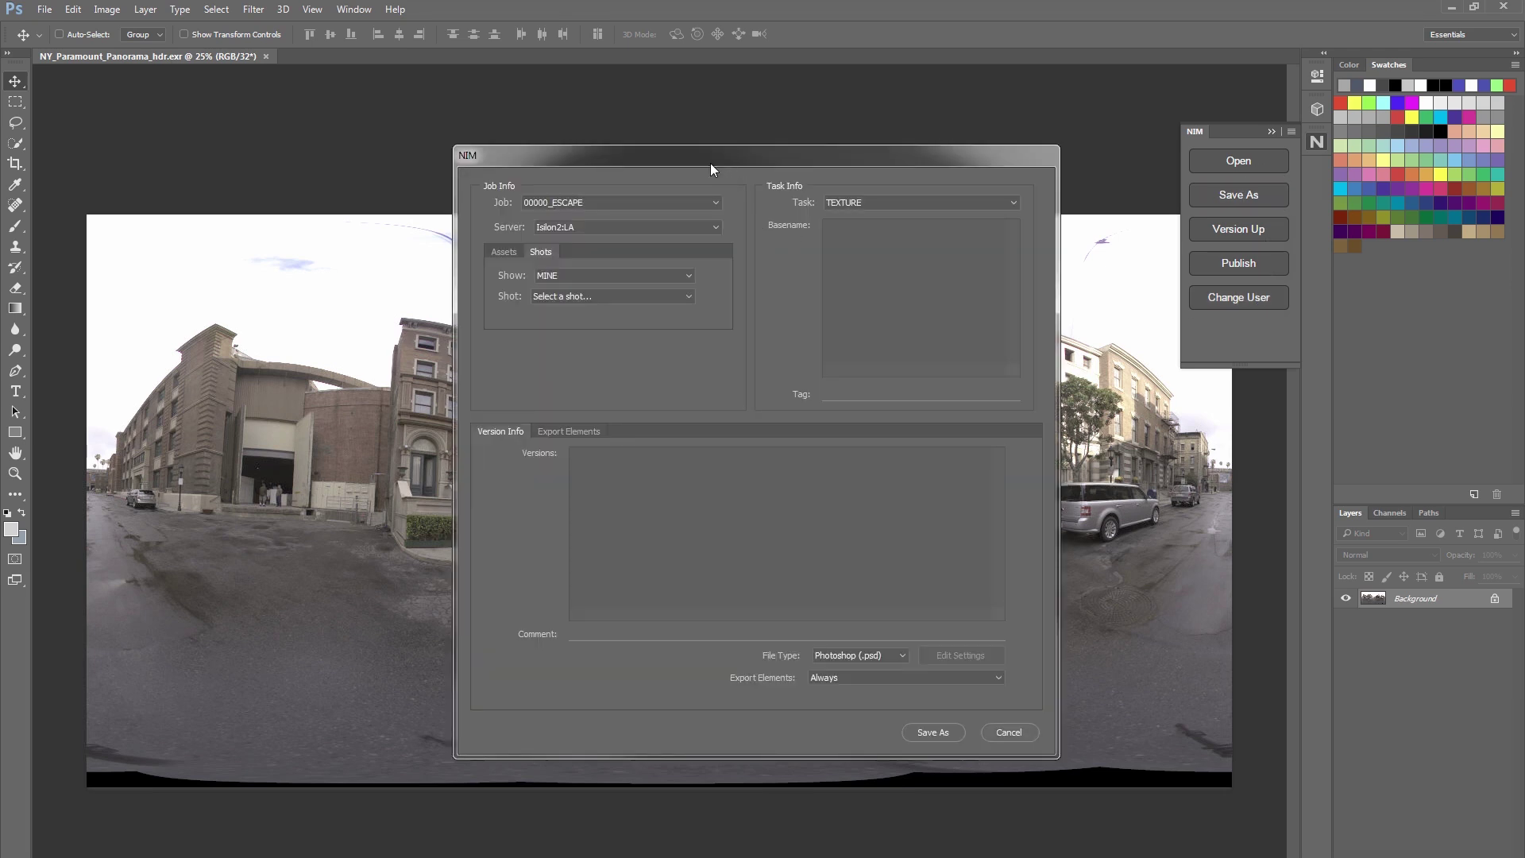
Set the NIM save destination to job 00000_ESCAPE, server Isilon2:LA and asset ENV_DOME.
left_click(581, 205)
left_click(579, 204)
left_click(577, 229)
left_click(579, 238)
left_click(506, 254)
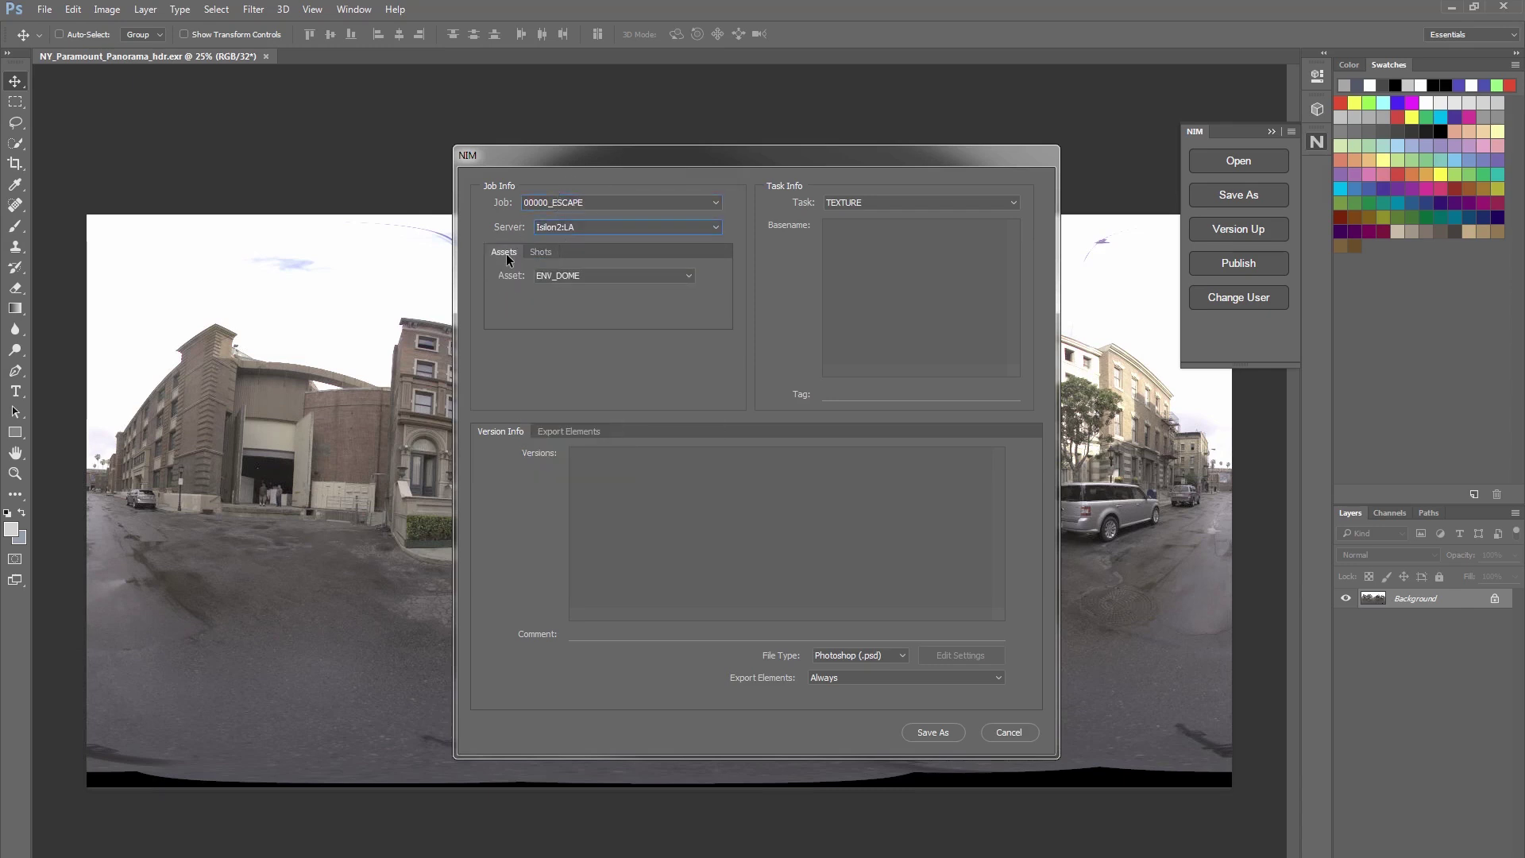
left_click(592, 275)
left_click(593, 312)
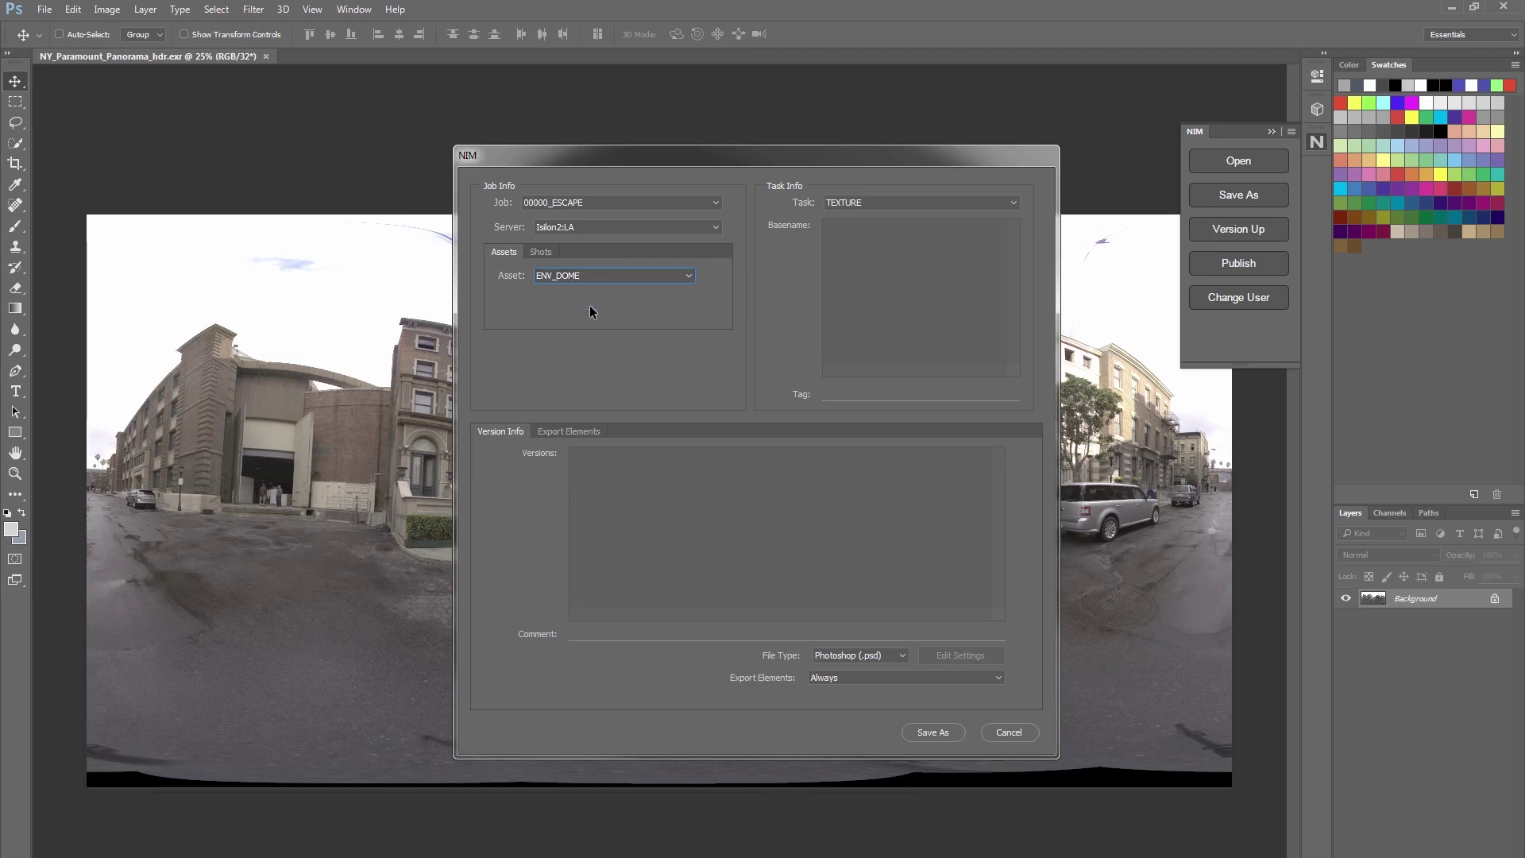
Assign the save to the TEXTURE task and enter NY as its tag.
left_click(942, 200)
left_click(946, 205)
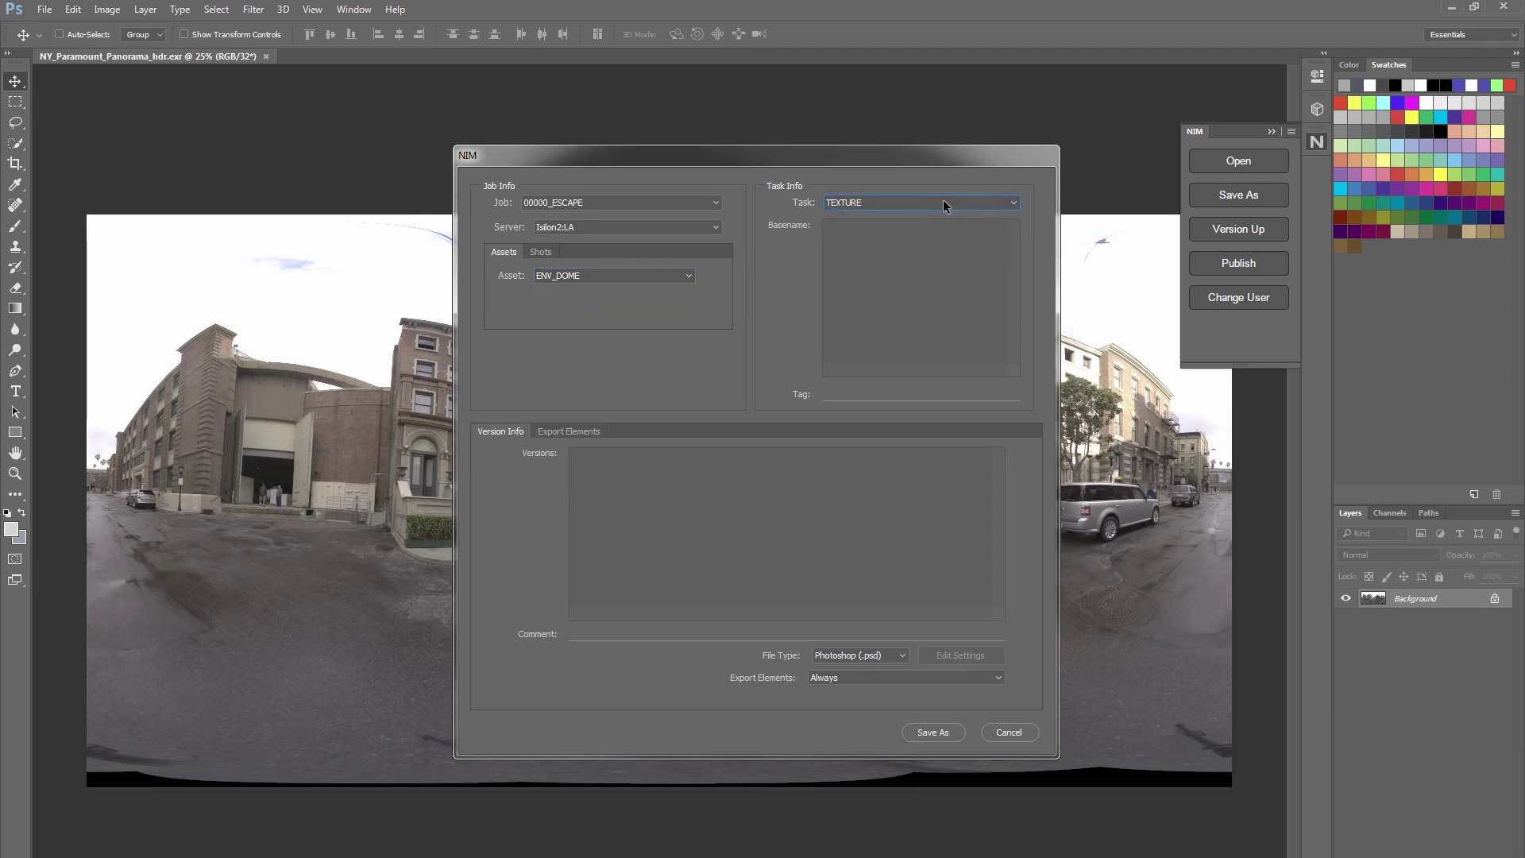
left_click(849, 395)
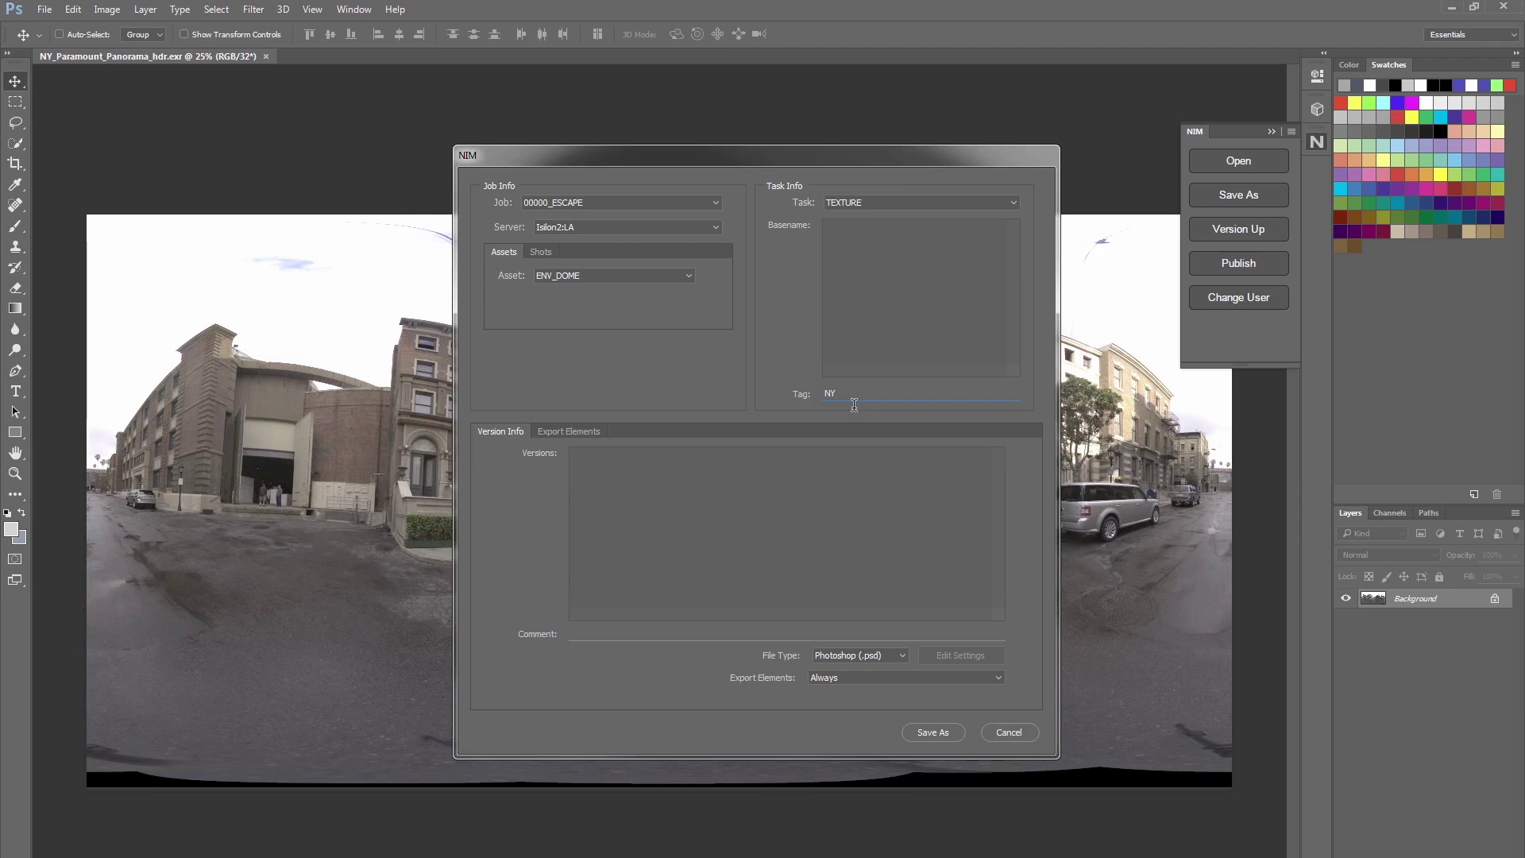
Save the panorama to NIM as Photoshop (.psd) with the comment "intital save into NIM".
left_click(779, 633)
type("intital save into NIM")
left_click(903, 657)
left_click(902, 675)
left_click(936, 732)
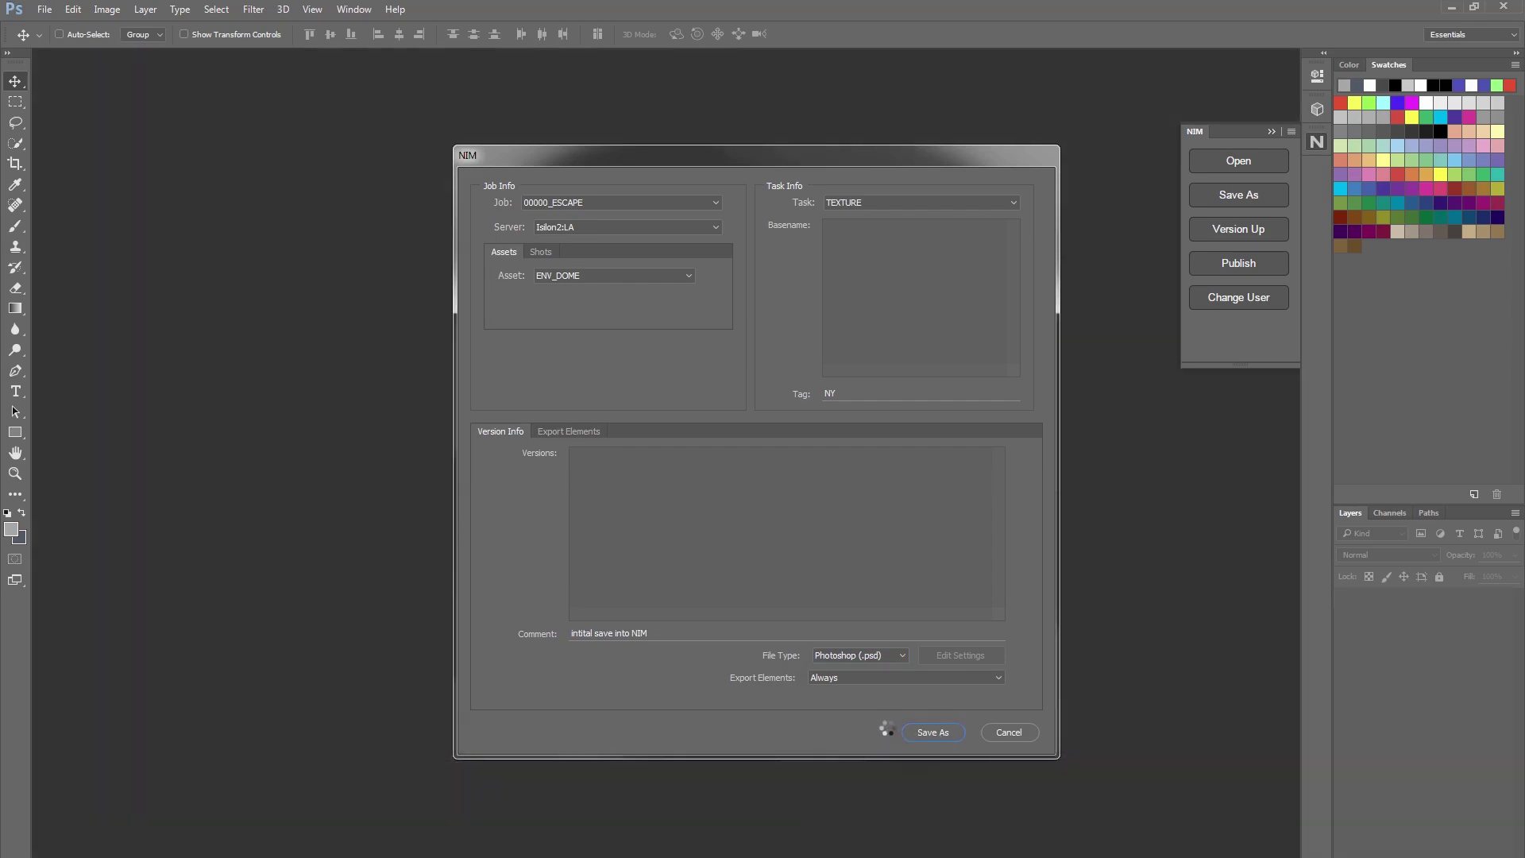
left_click(801, 542)
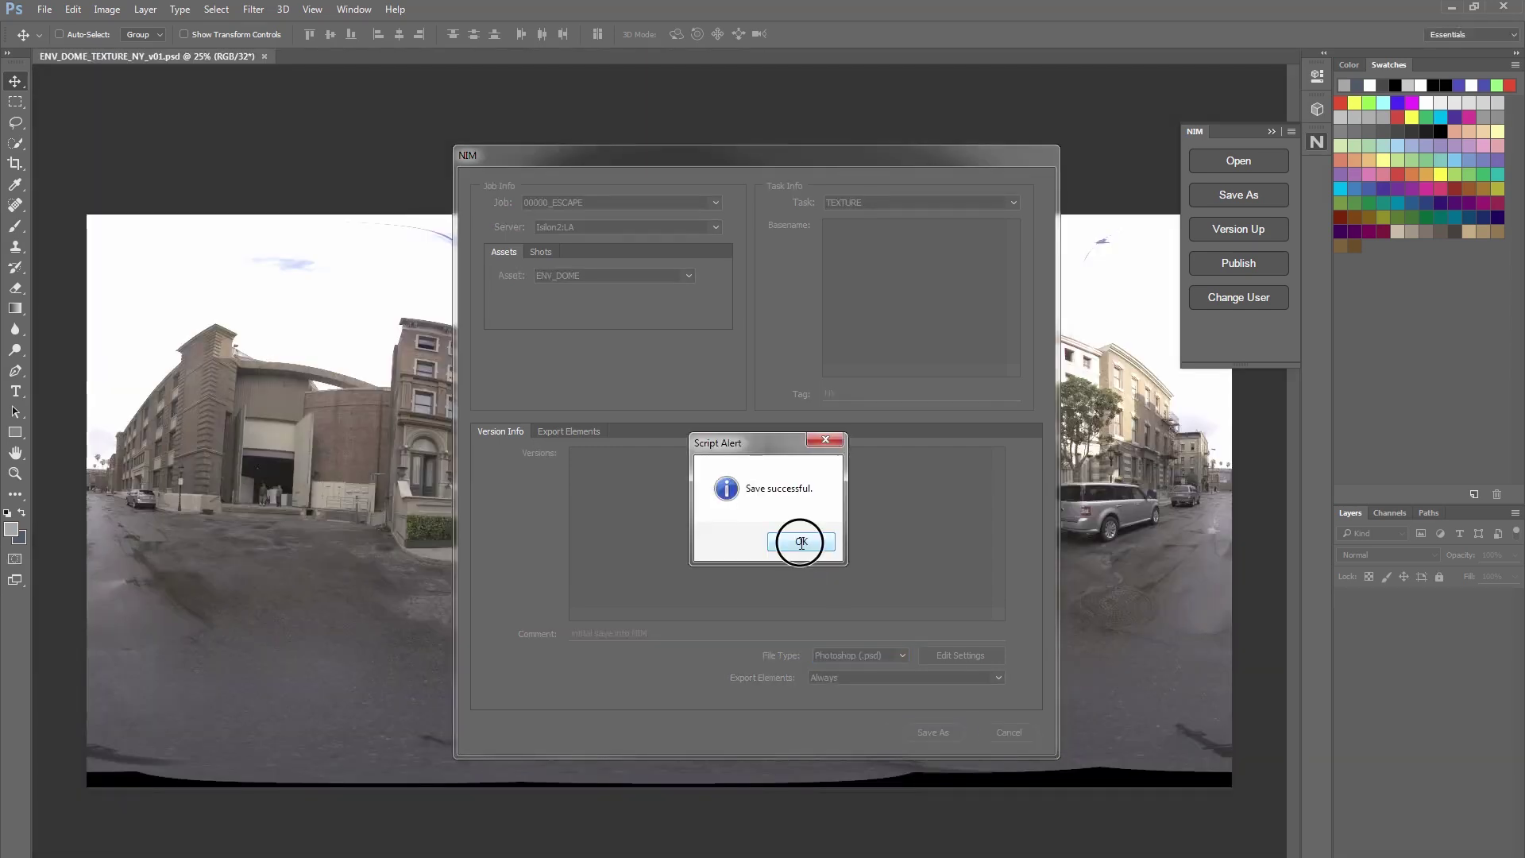
Switch to the NIM web page in Chrome and view the ENV_DOME asset's files, showing the versions of ENV_DOME_TEXTURE_NY.
left_click(334, 286)
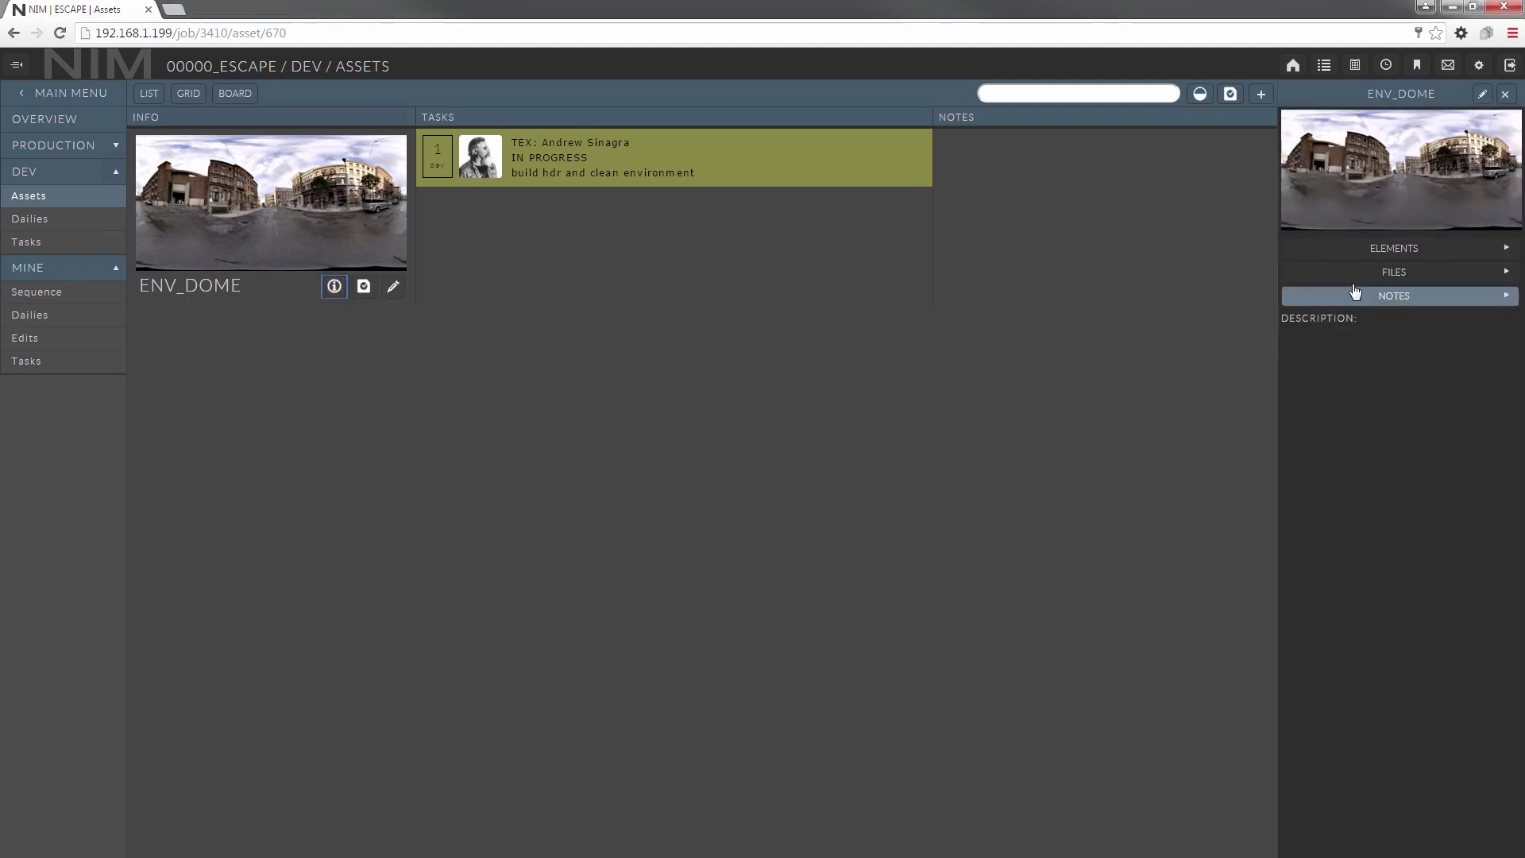
left_click(1381, 278)
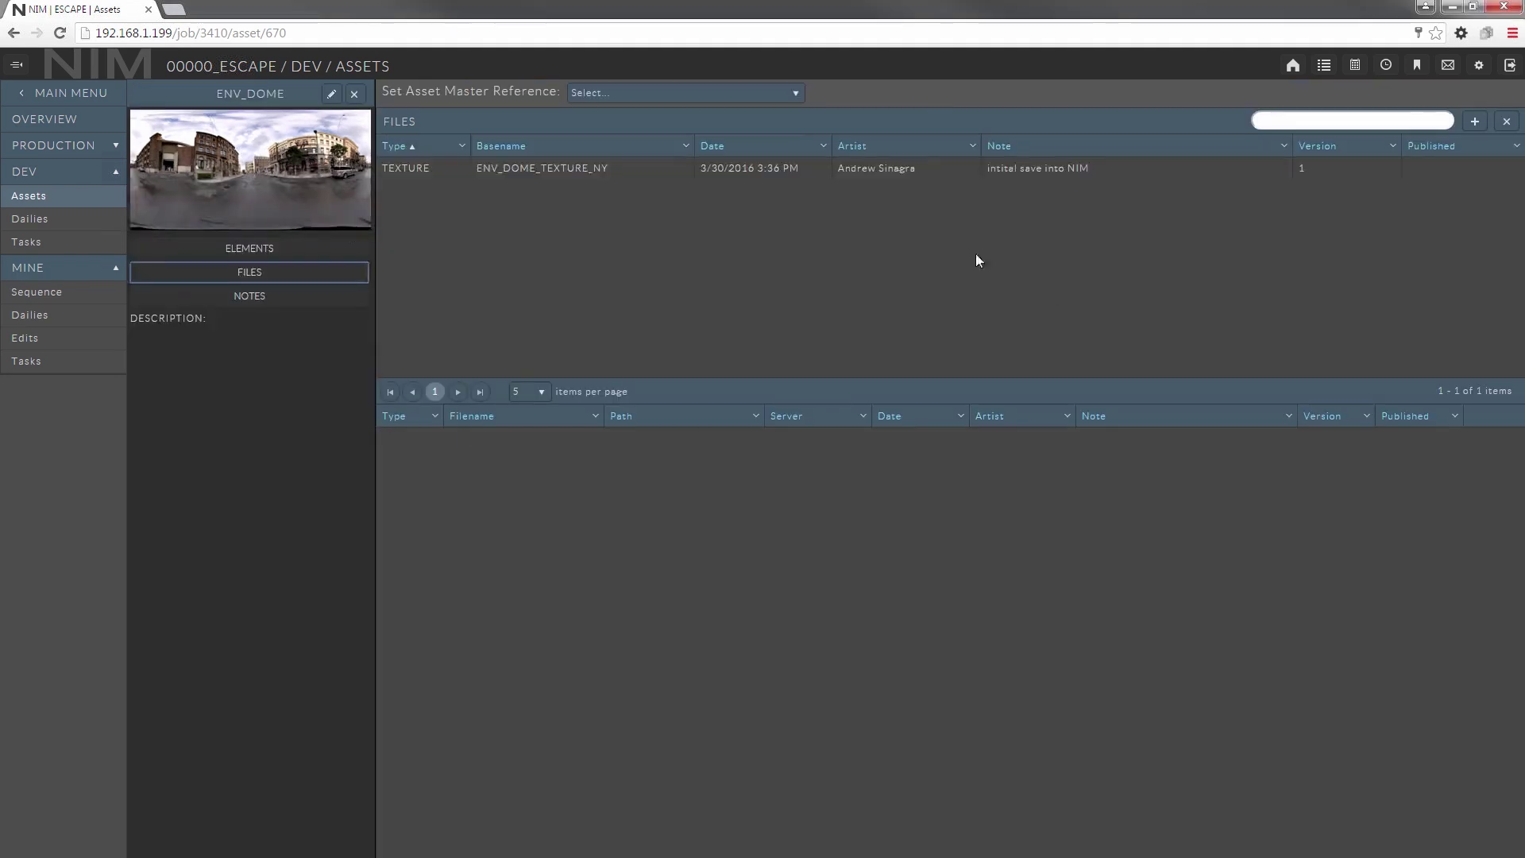
left_click(906, 175)
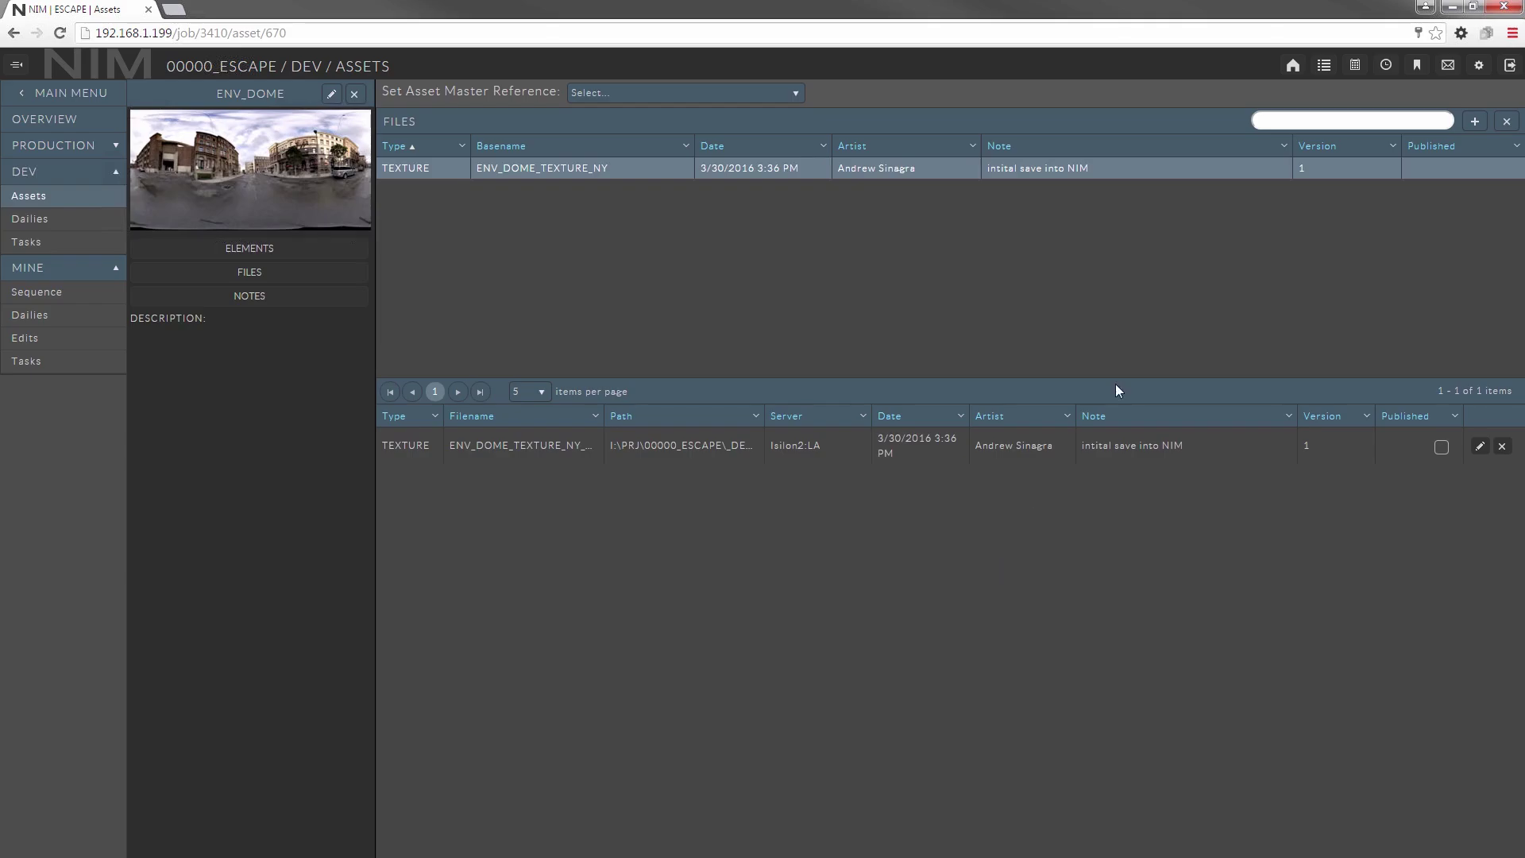
Switch to Windows Explorer and browse the ENV_DOME asset folder down to the subfolder inside TEX.
key("alt+Tab")
left_click(61, 127)
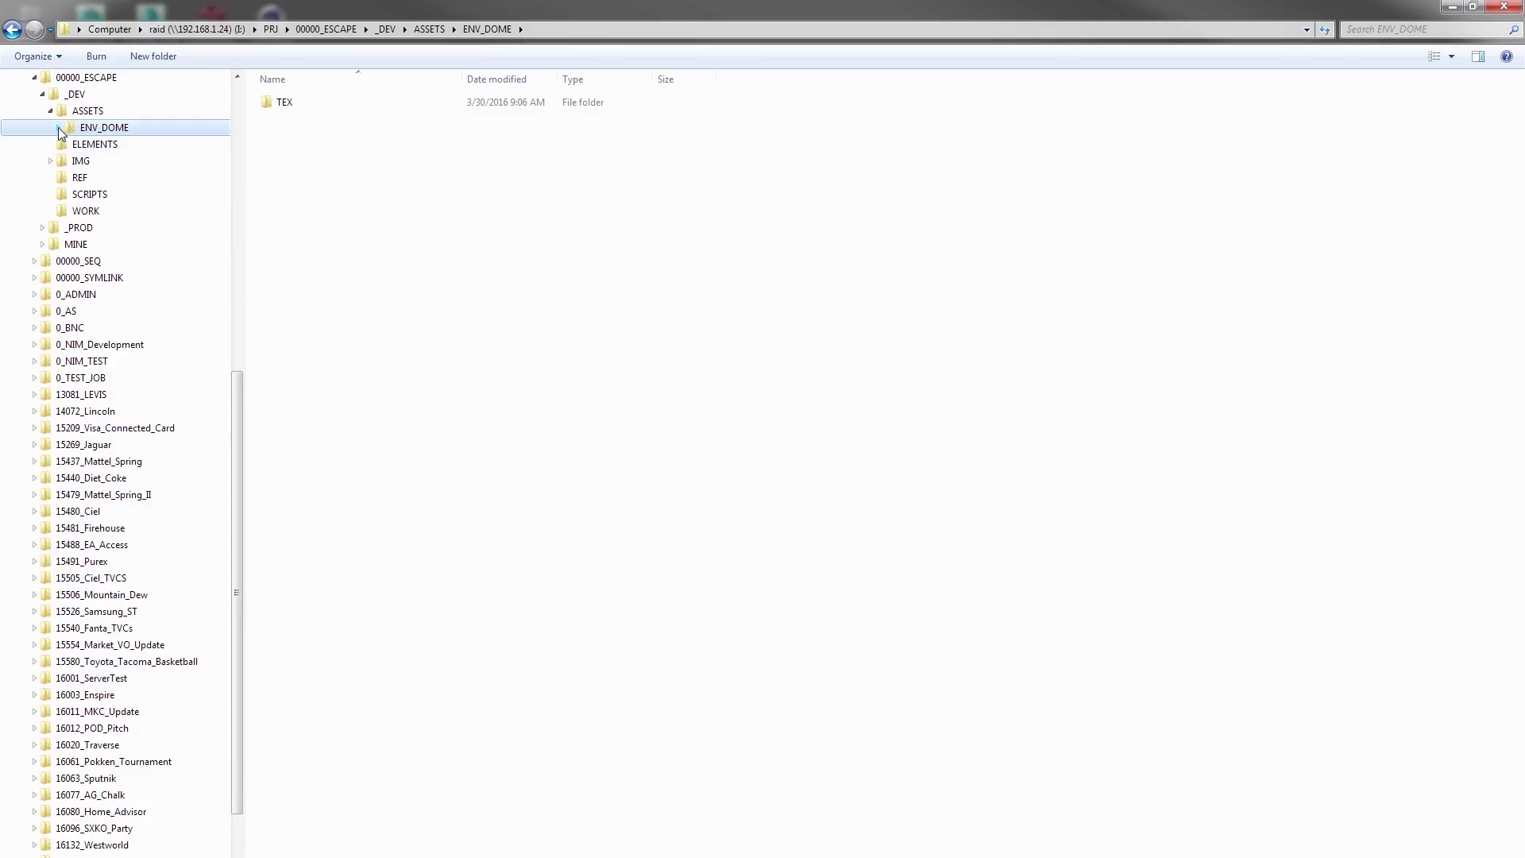
scroll(119, 318, "up", 10)
left_click_drag(232, 246, 246, 408)
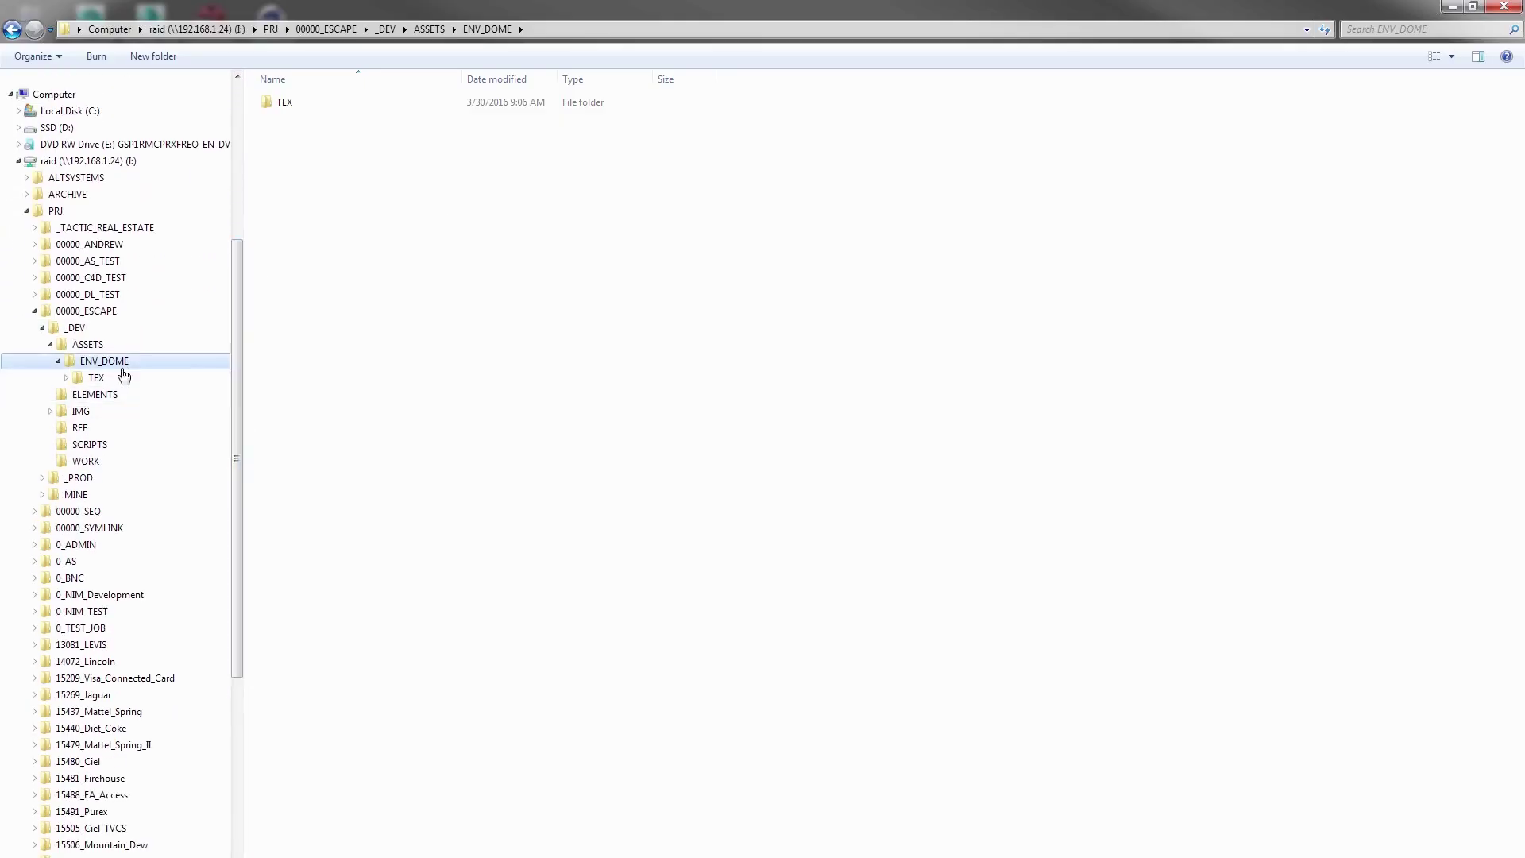
left_click(67, 378)
left_click(111, 396)
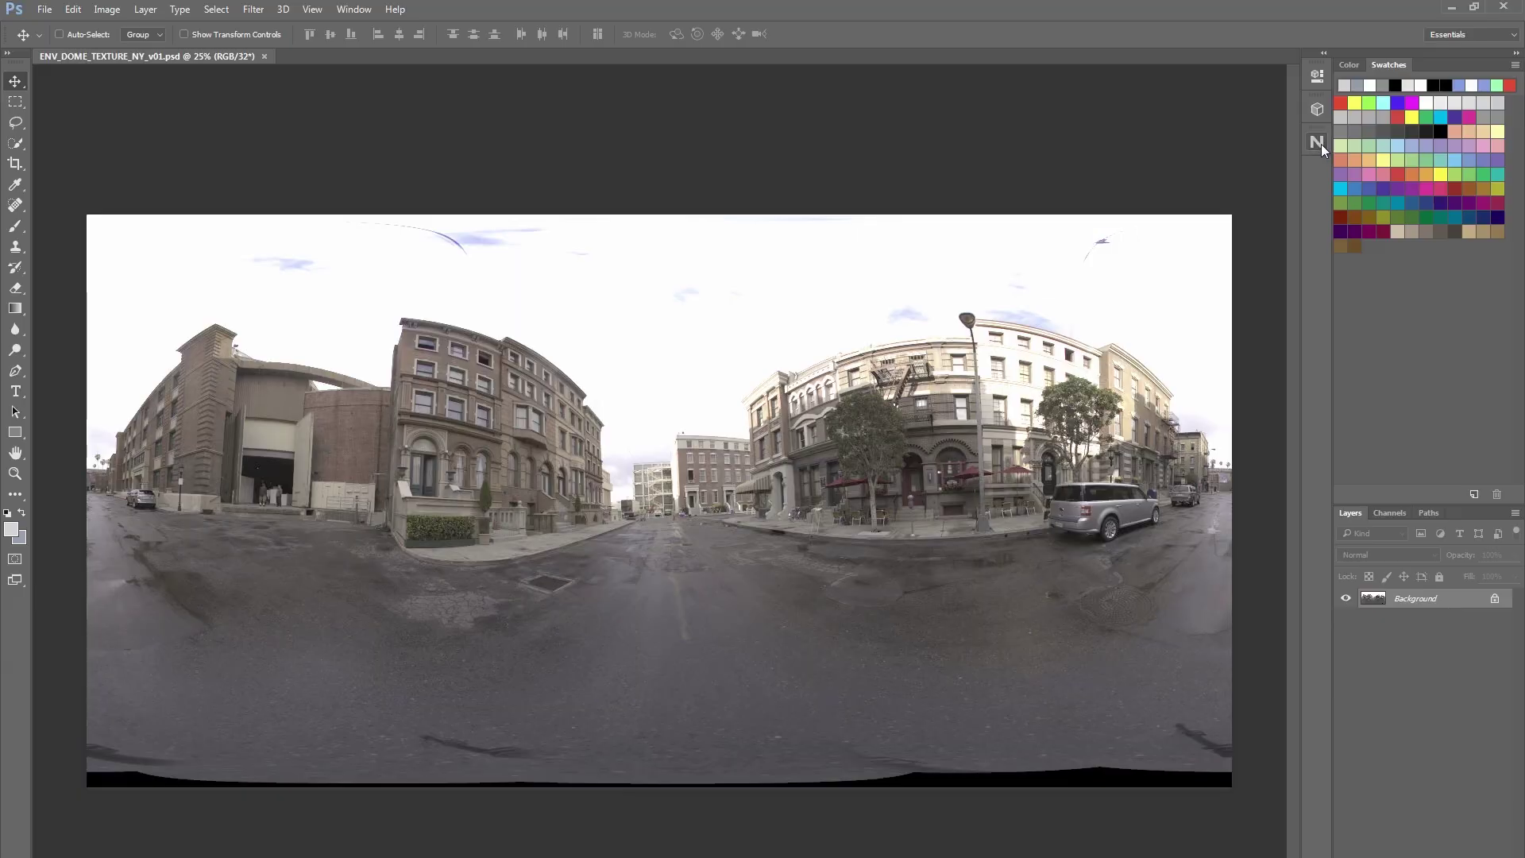
Add an Exposure adjustment layer above the panorama in Photoshop and lower its exposure to darken the image.
left_click(147, 9)
mouse_move(209, 199)
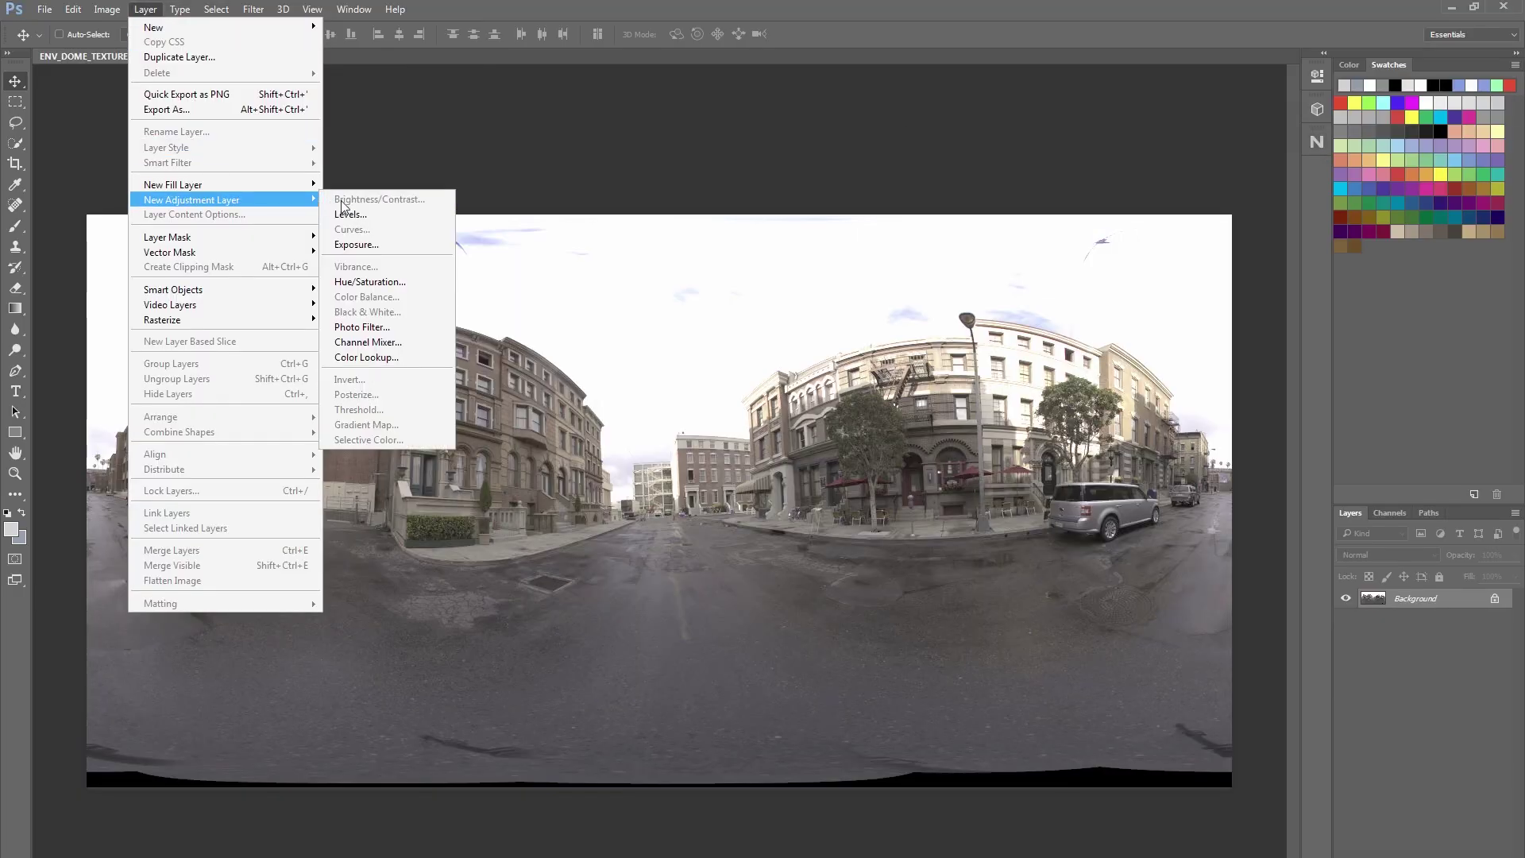
left_click(355, 245)
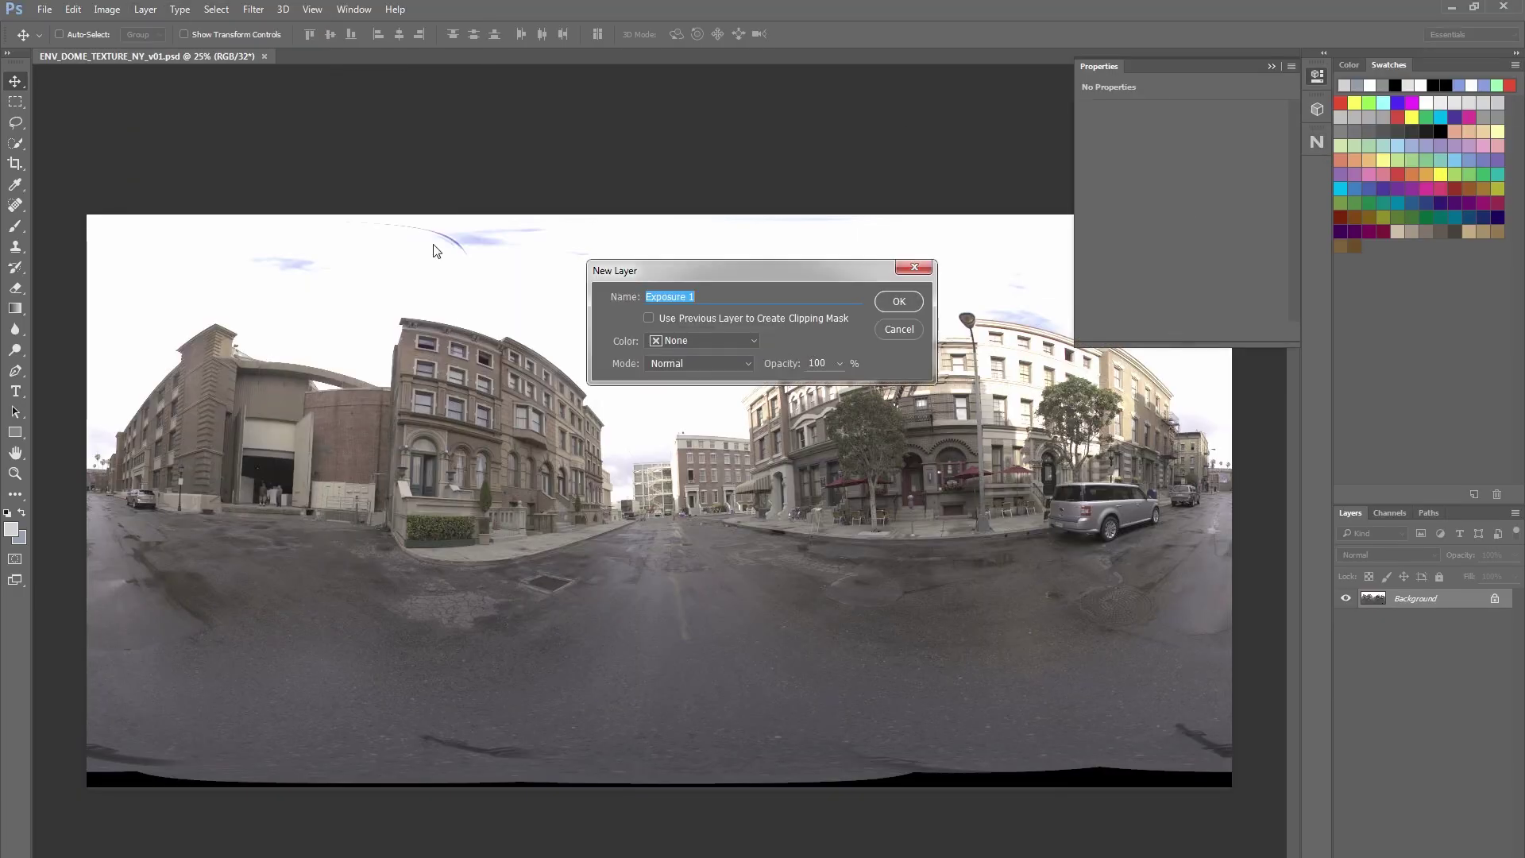
left_click(877, 300)
left_click_drag(1181, 150, 1159, 151)
left_click(1272, 66)
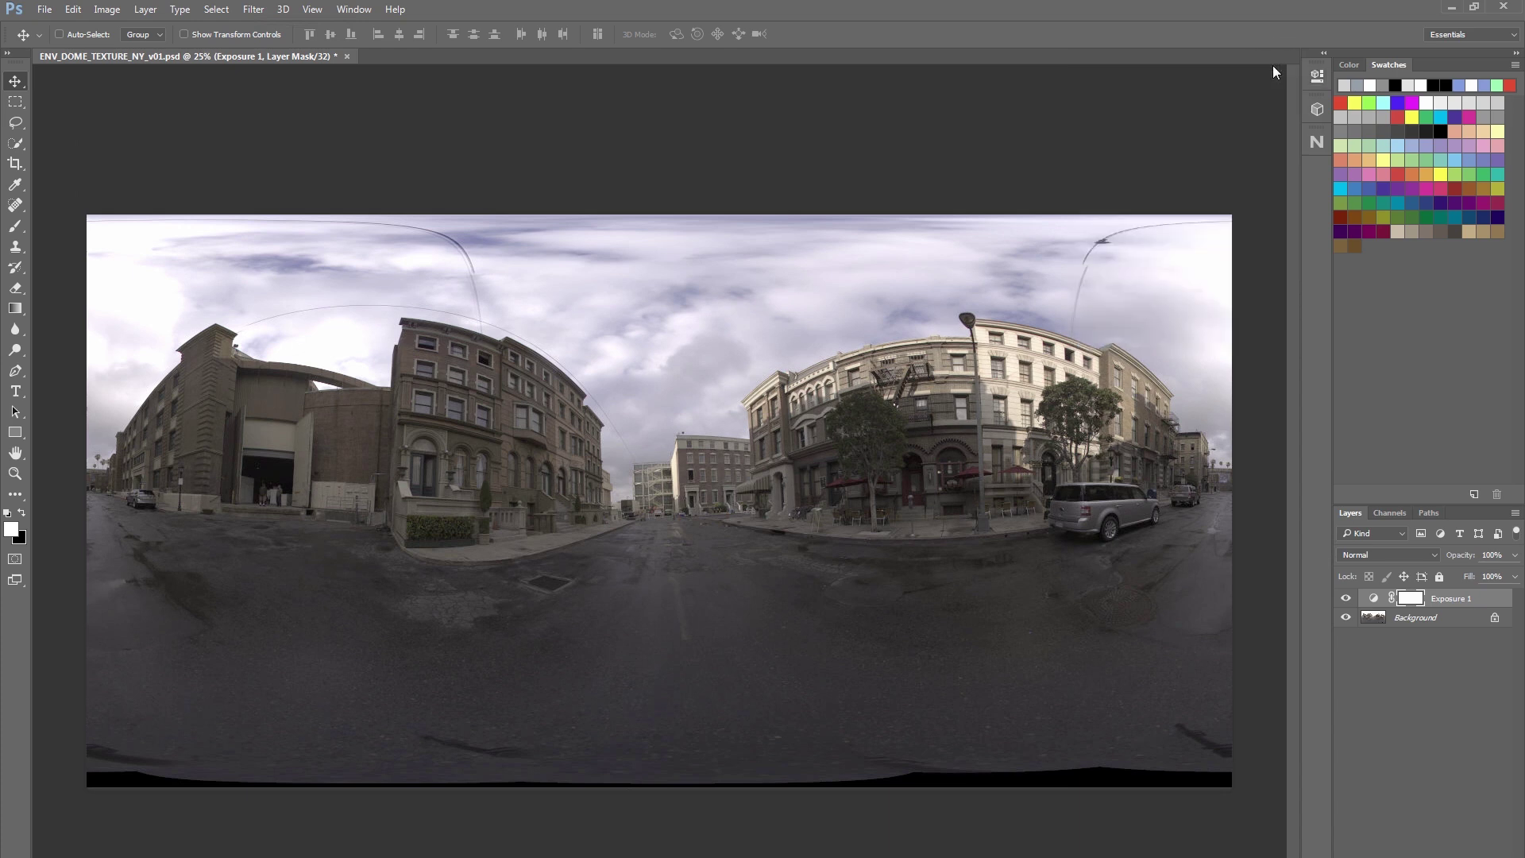
Start a NIM Version Up of the panorama file with the comment "lower exposure".
left_click(1316, 144)
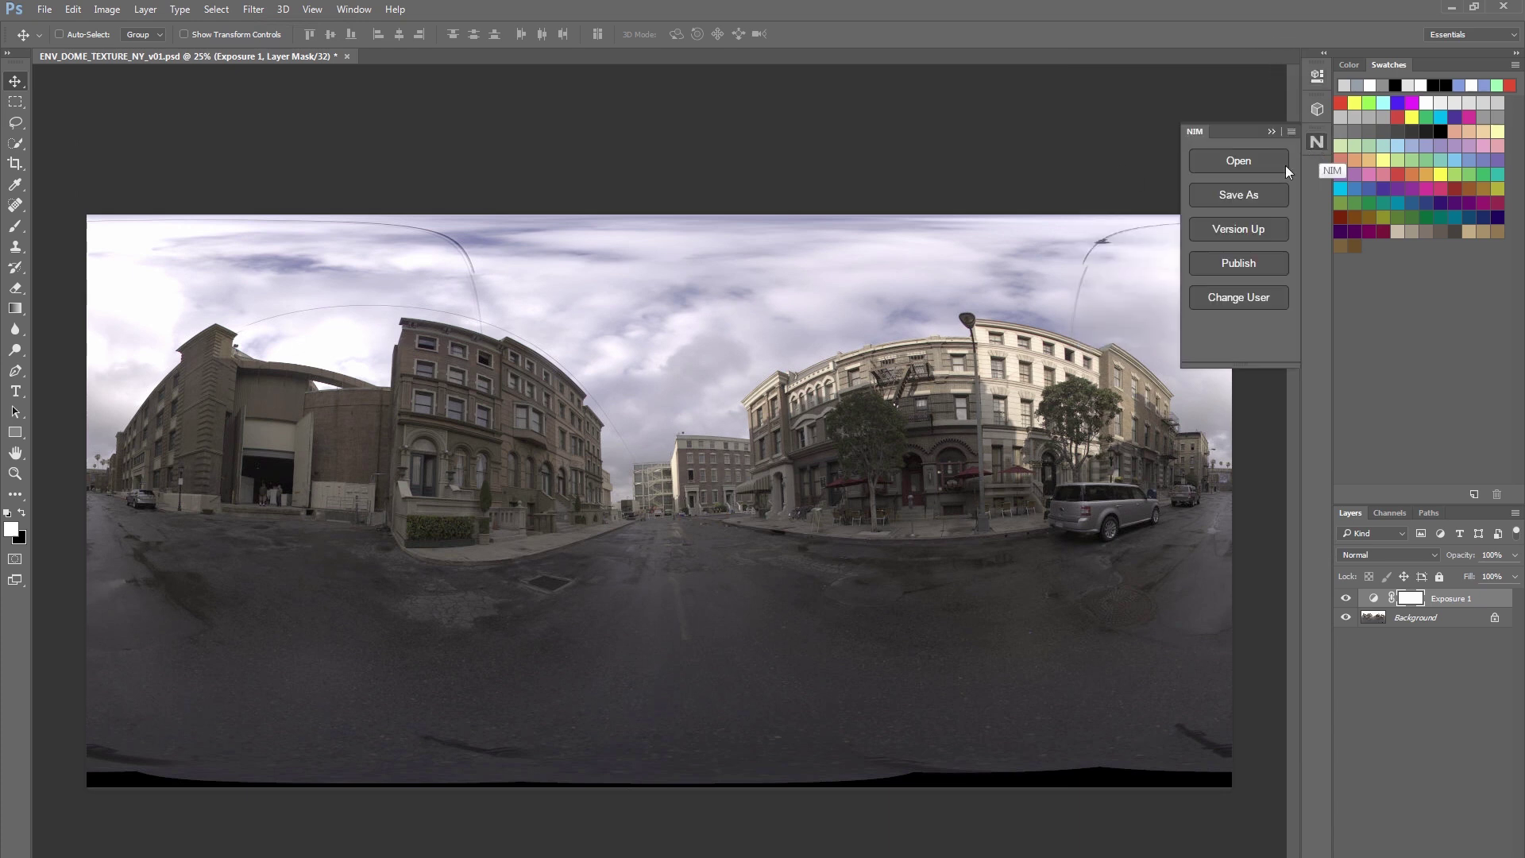
left_click(1236, 228)
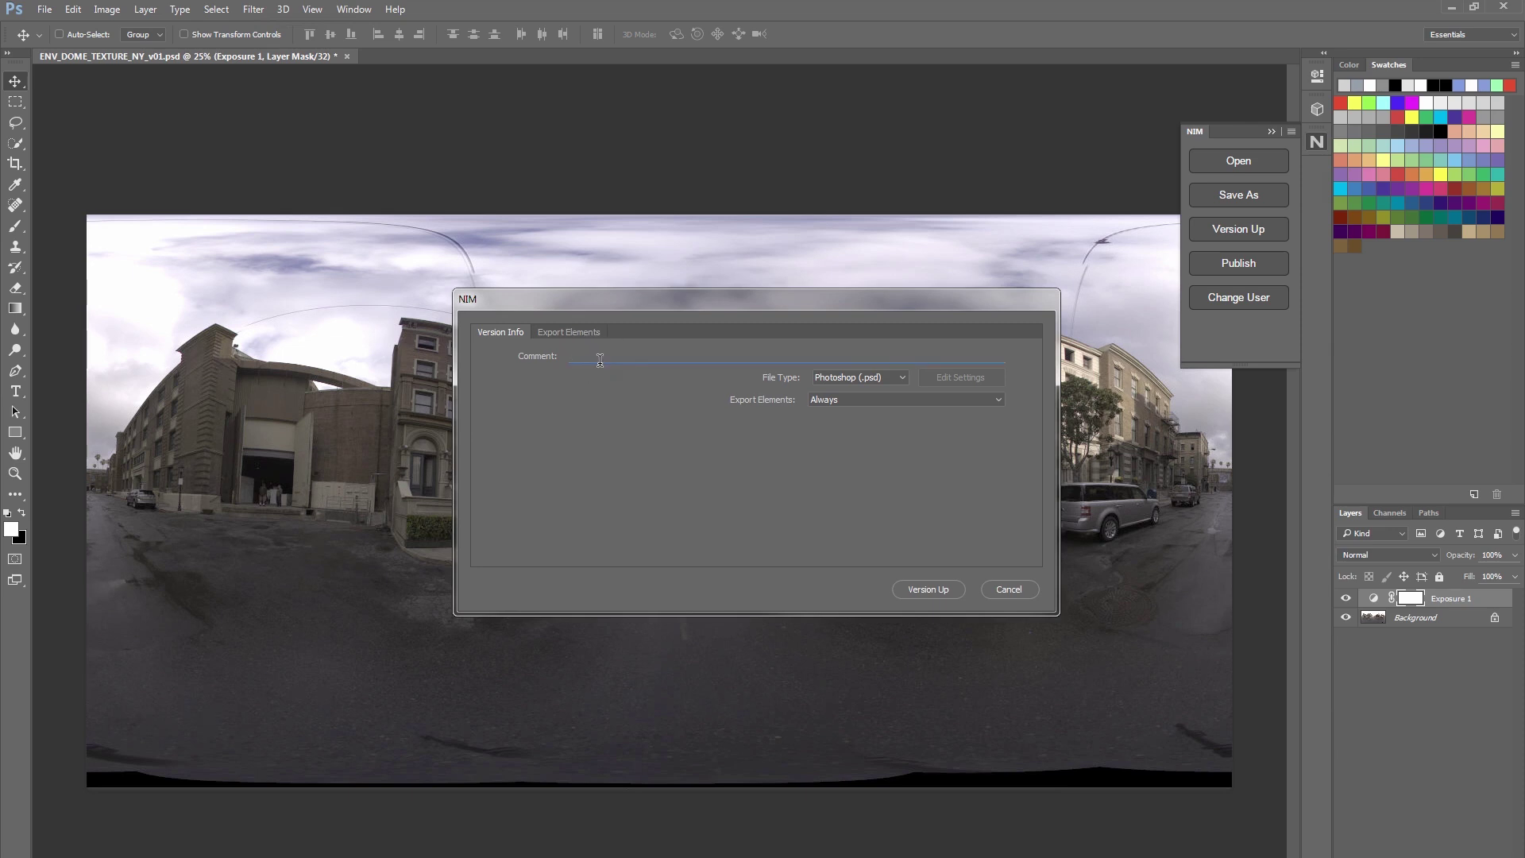
type("lower exposure")
Add a JPEG (.jpg) element to the new version's export elements.
left_click(577, 333)
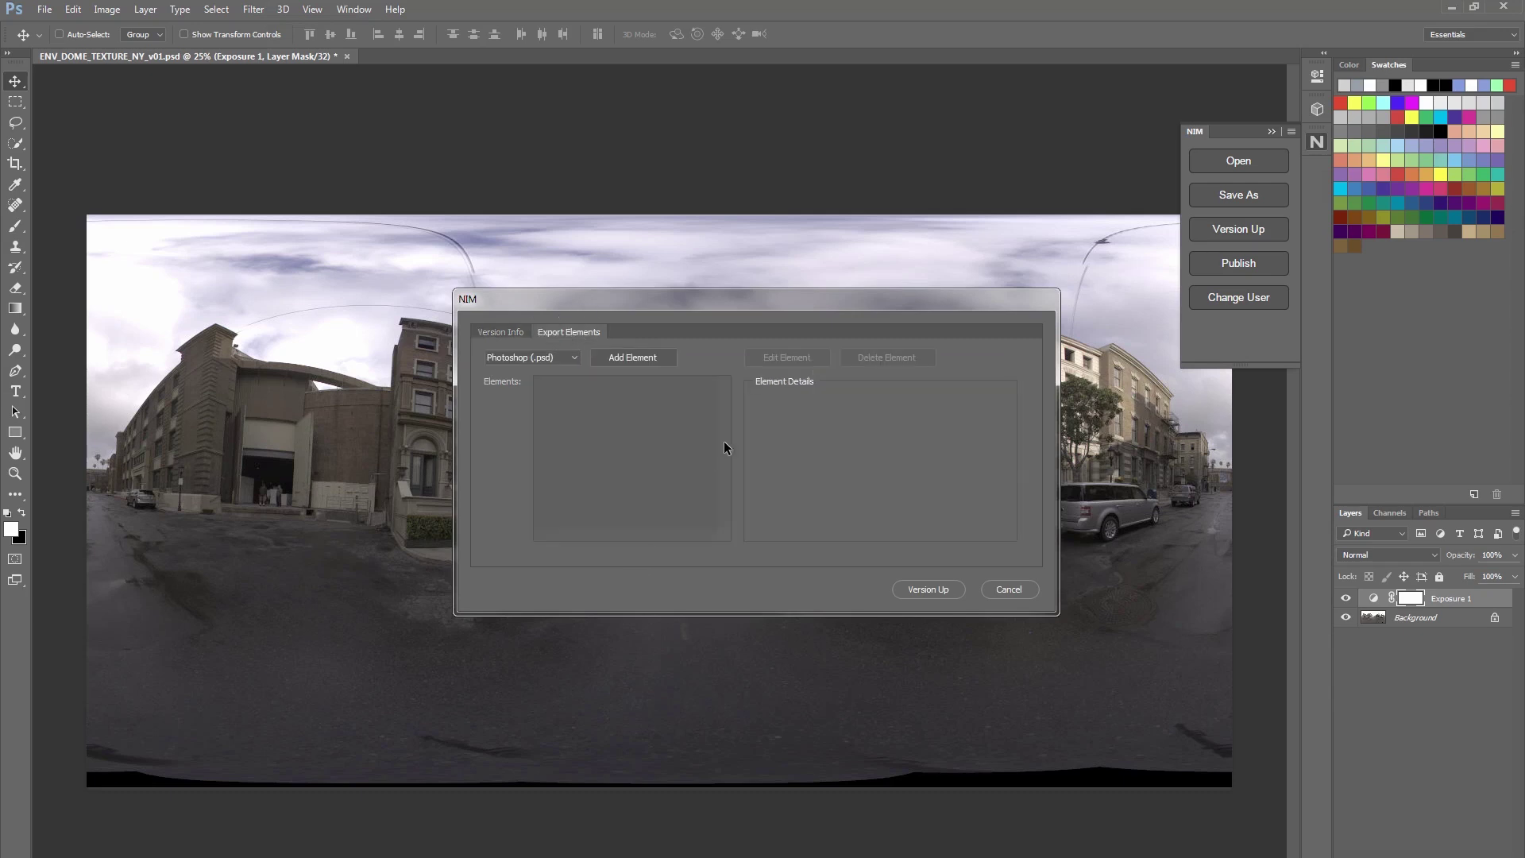
left_click(575, 357)
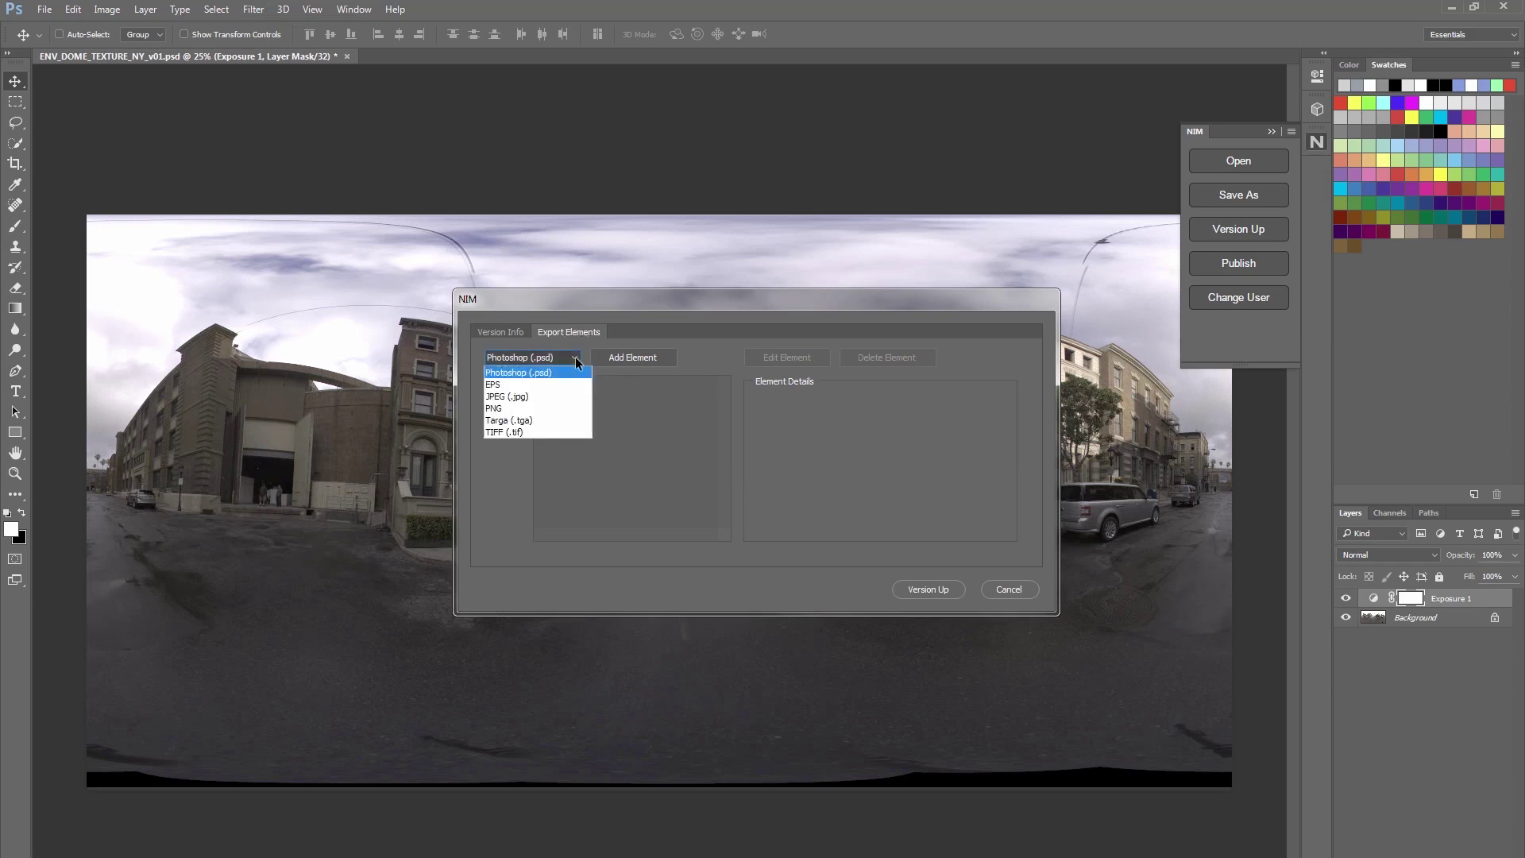
left_click(534, 395)
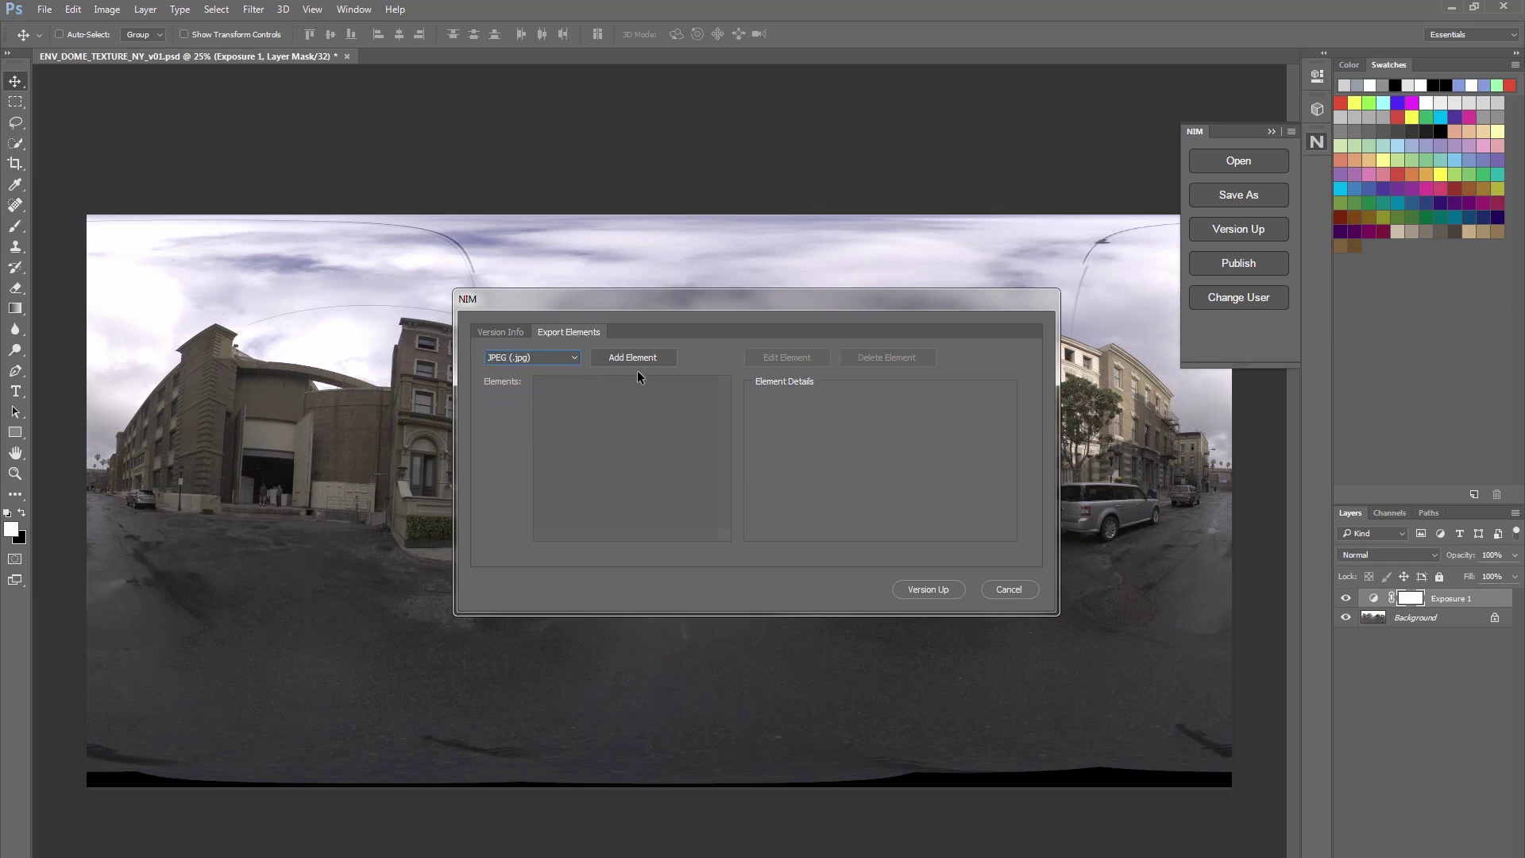
left_click(642, 358)
Configure the JPEG export element with type TEXTURE, 8-bit depth, 1/4 resolution and quality 8.
left_click(619, 383)
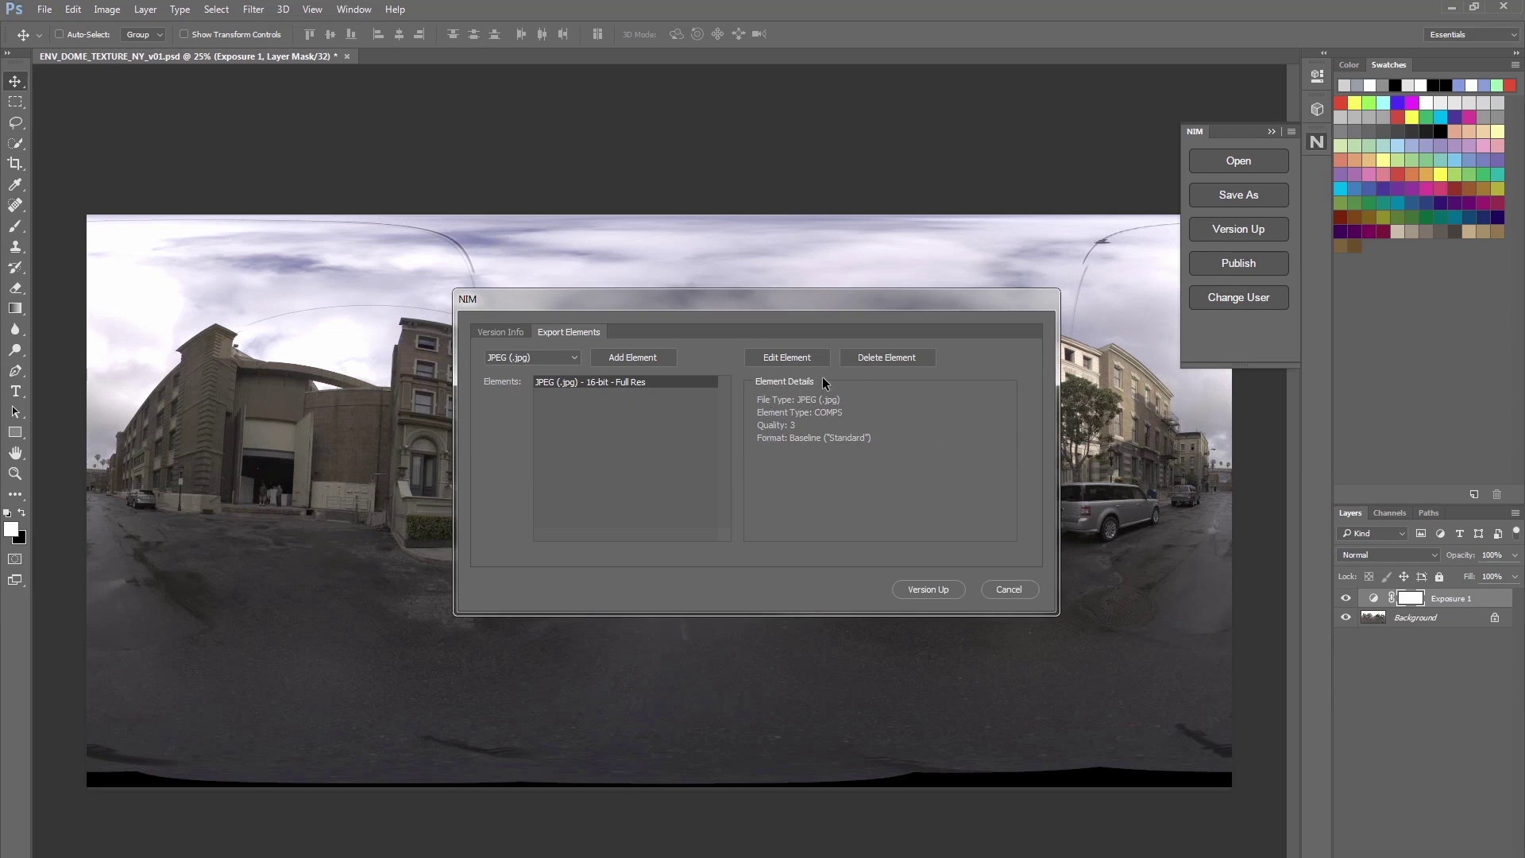
left_click(795, 359)
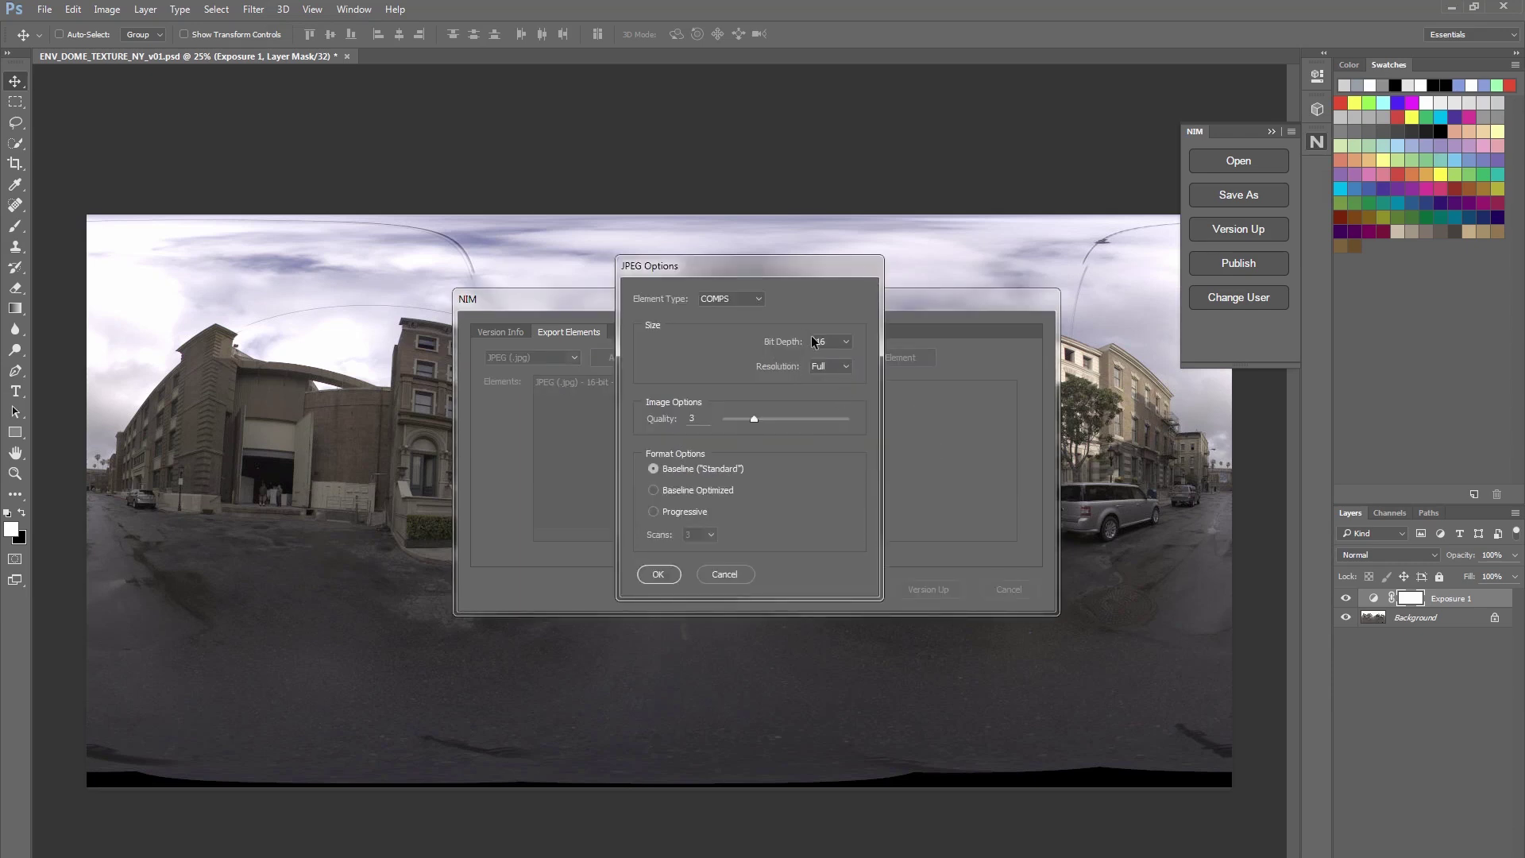
left_click(760, 299)
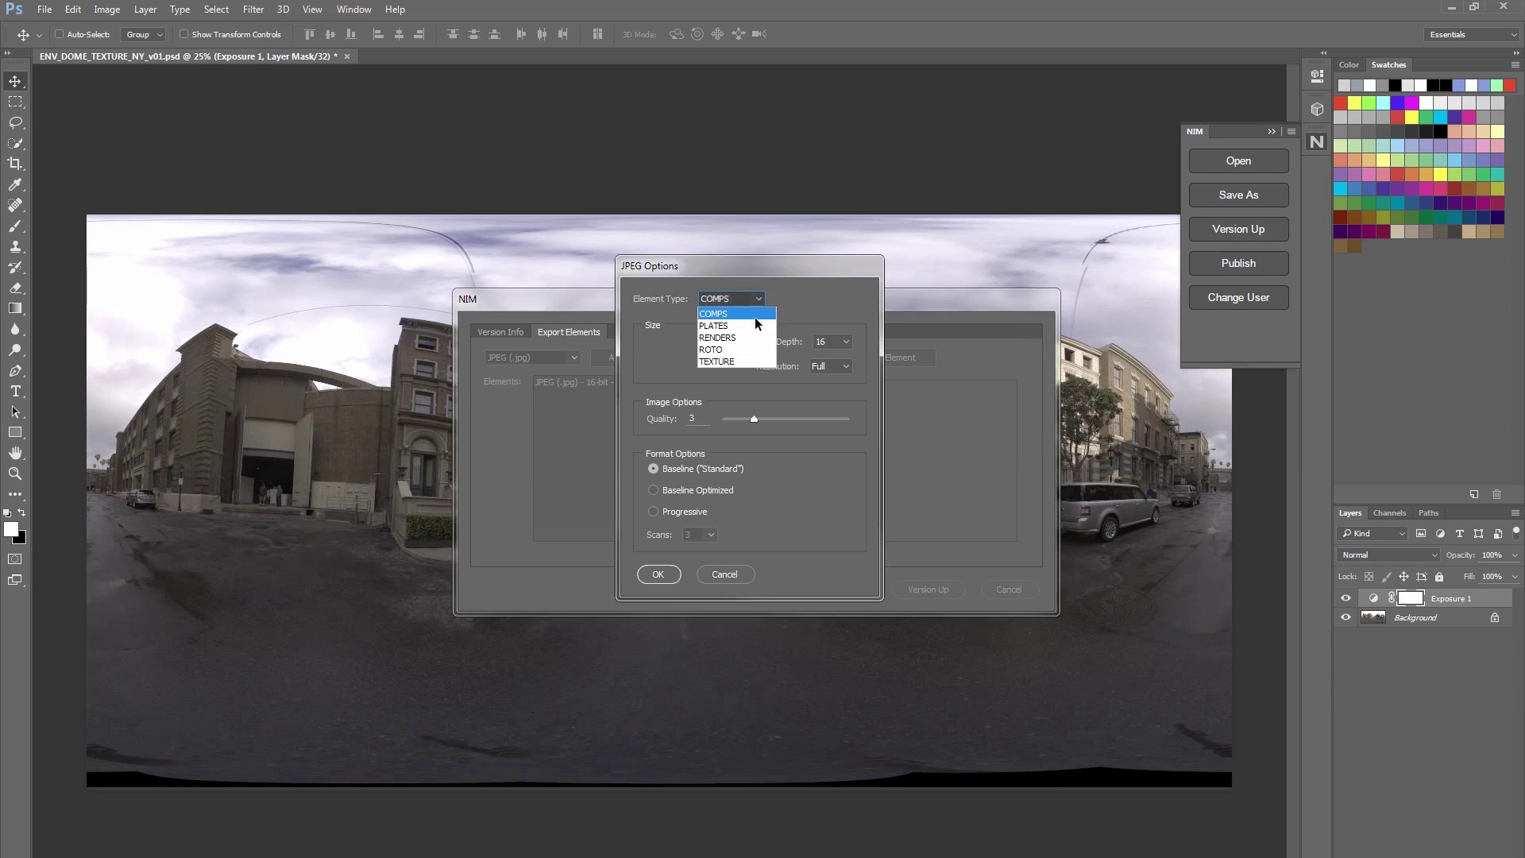
left_click(731, 361)
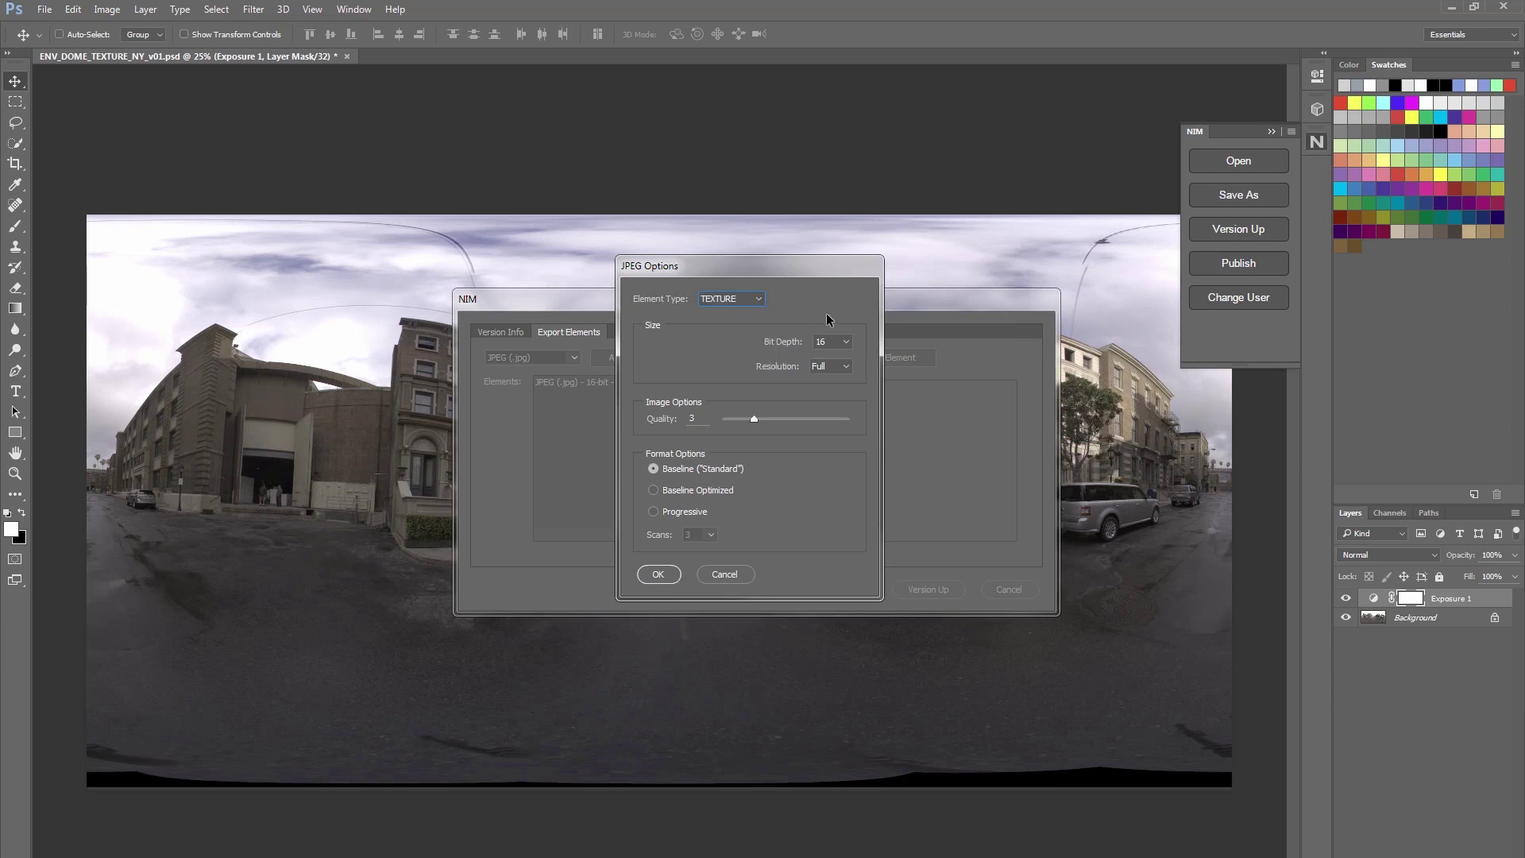
left_click(847, 346)
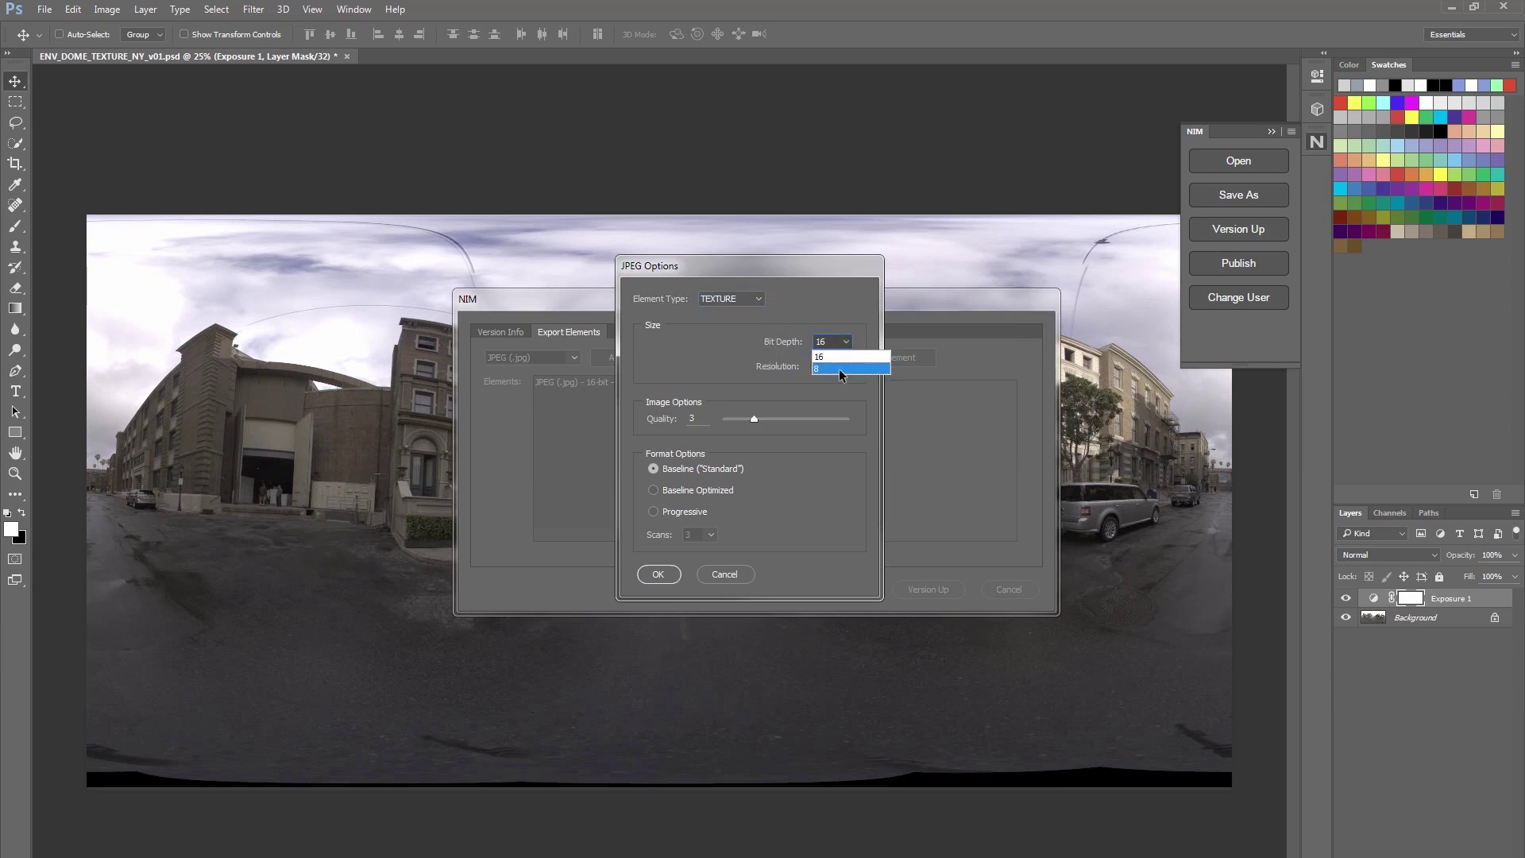
left_click(845, 368)
left_click(847, 364)
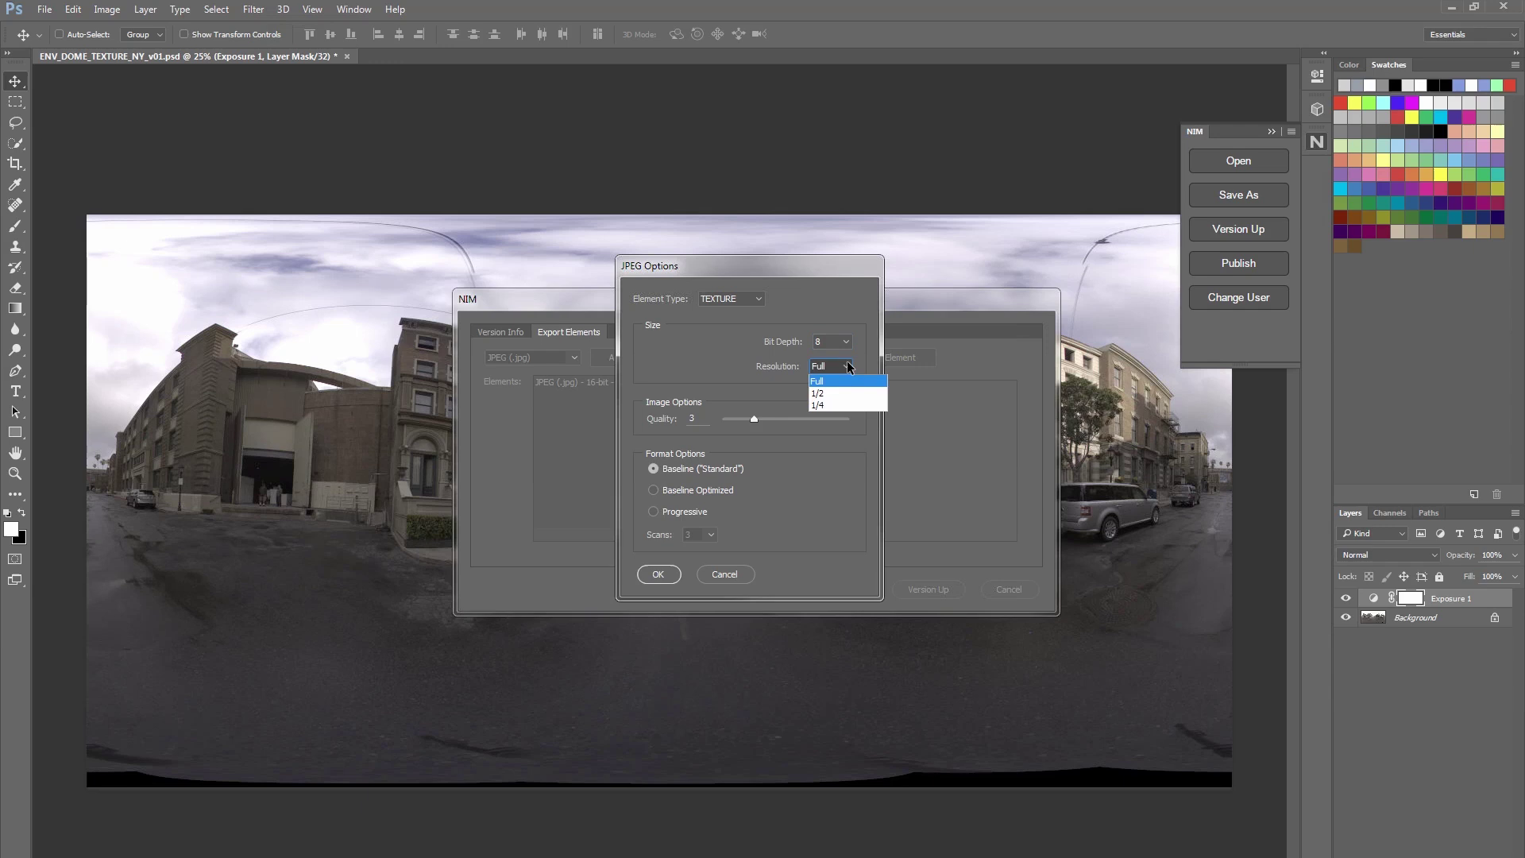
left_click(834, 404)
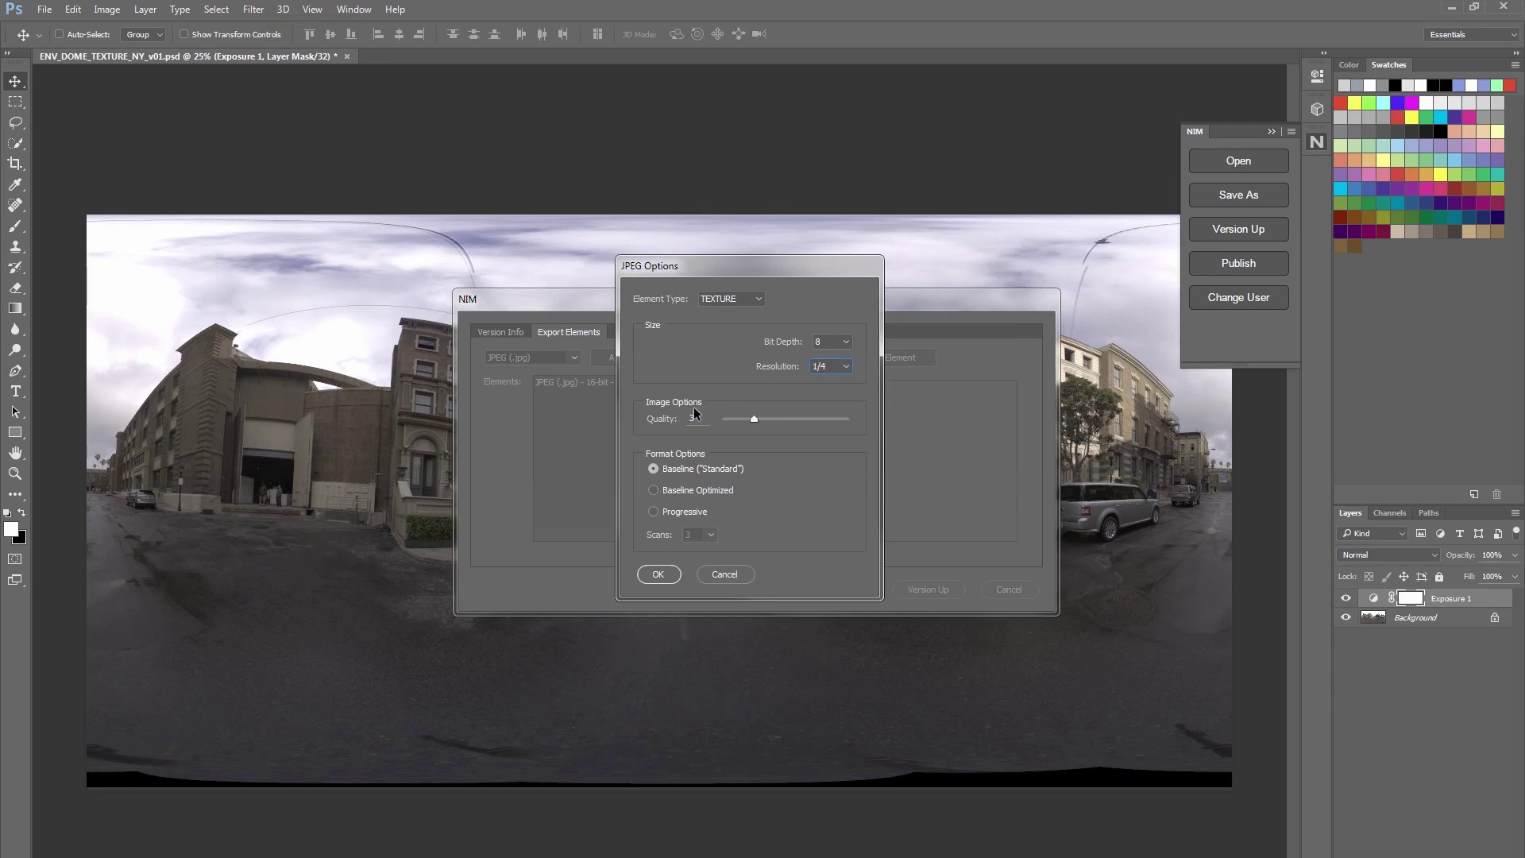
left_click_drag(754, 419, 814, 419)
left_click(657, 574)
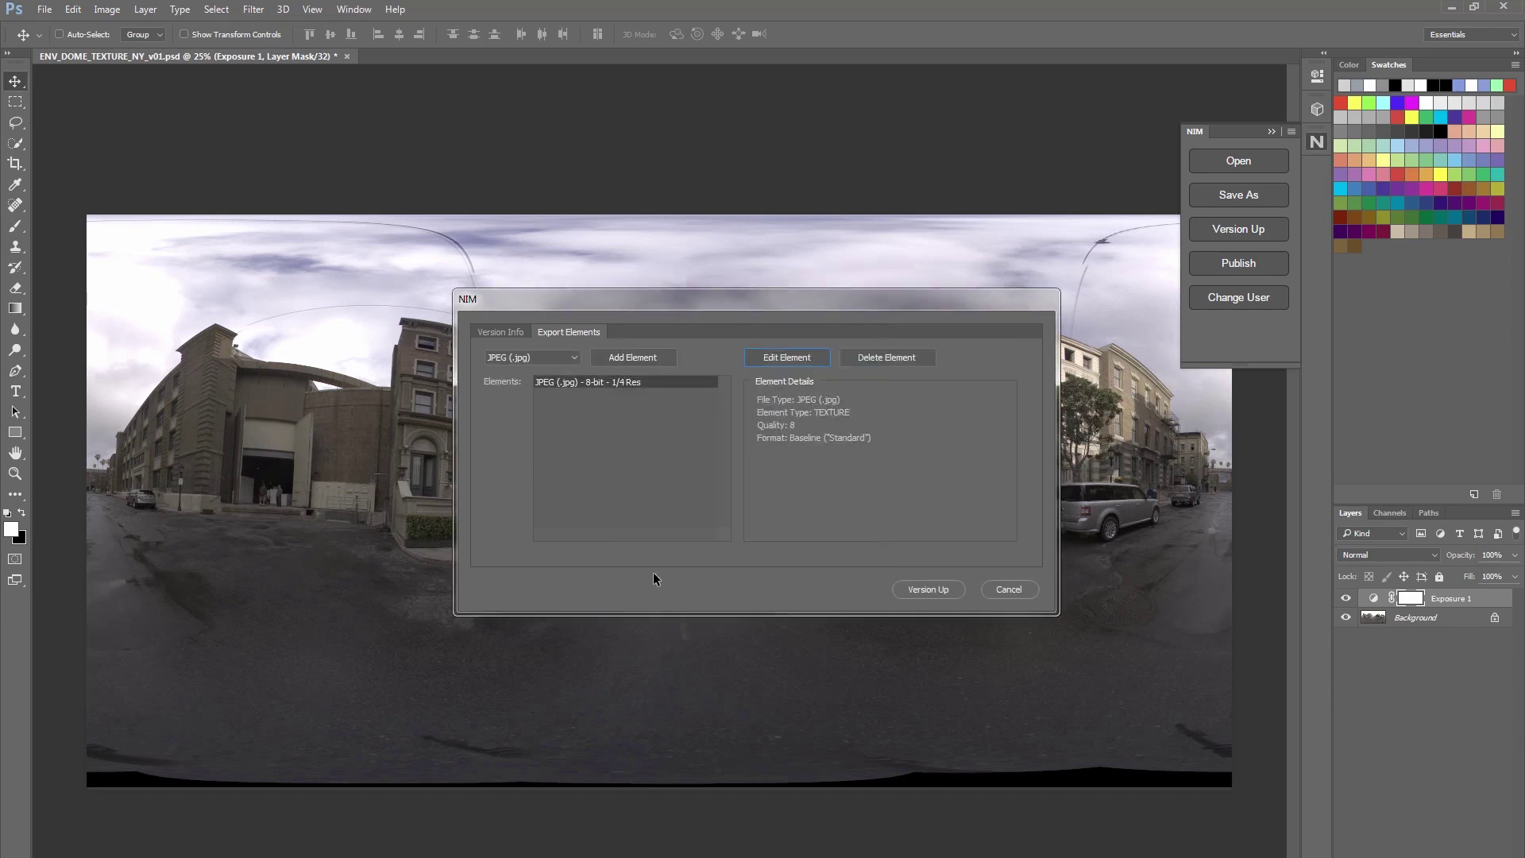
Add a TIFF (.tif) element to the new version's export elements.
left_click(573, 357)
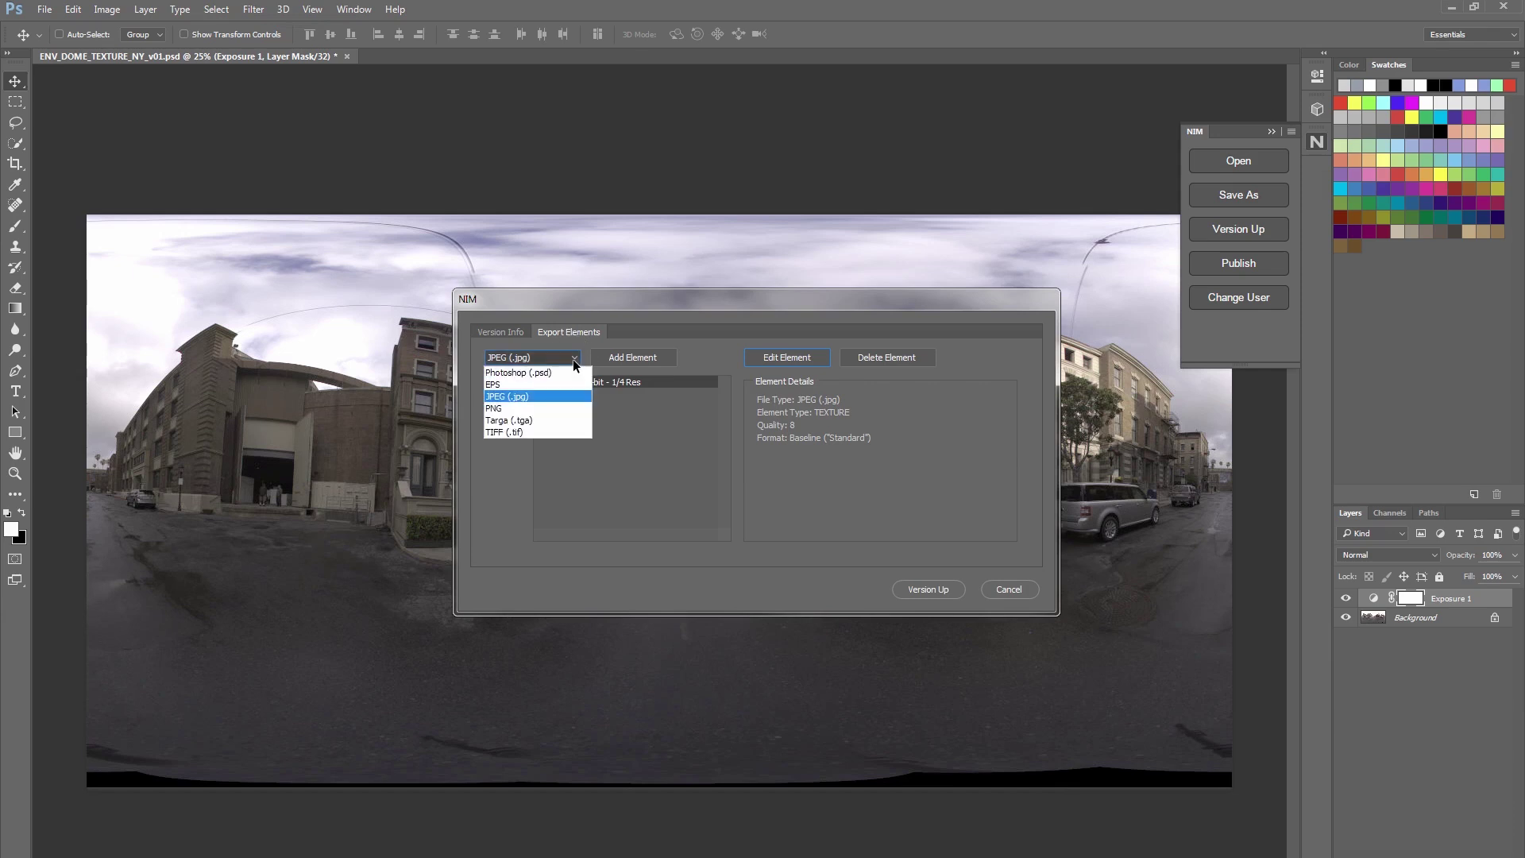
left_click(552, 433)
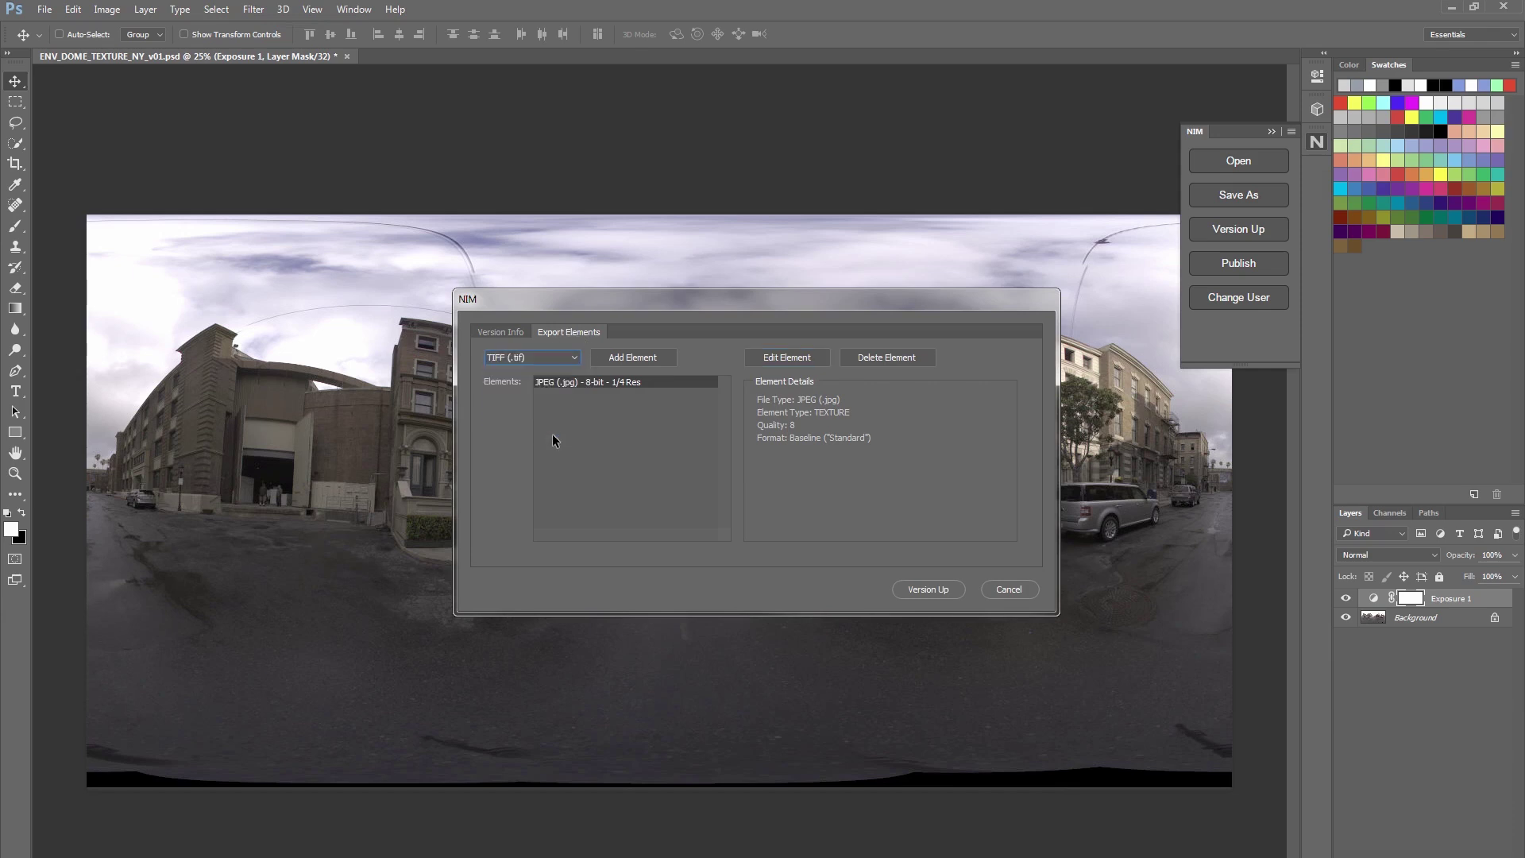
left_click(637, 356)
Configure the TIFF export element with type TEXTURE, 16-bit depth, 1/2 resolution and LZW image compression.
left_click(627, 394)
left_click(817, 359)
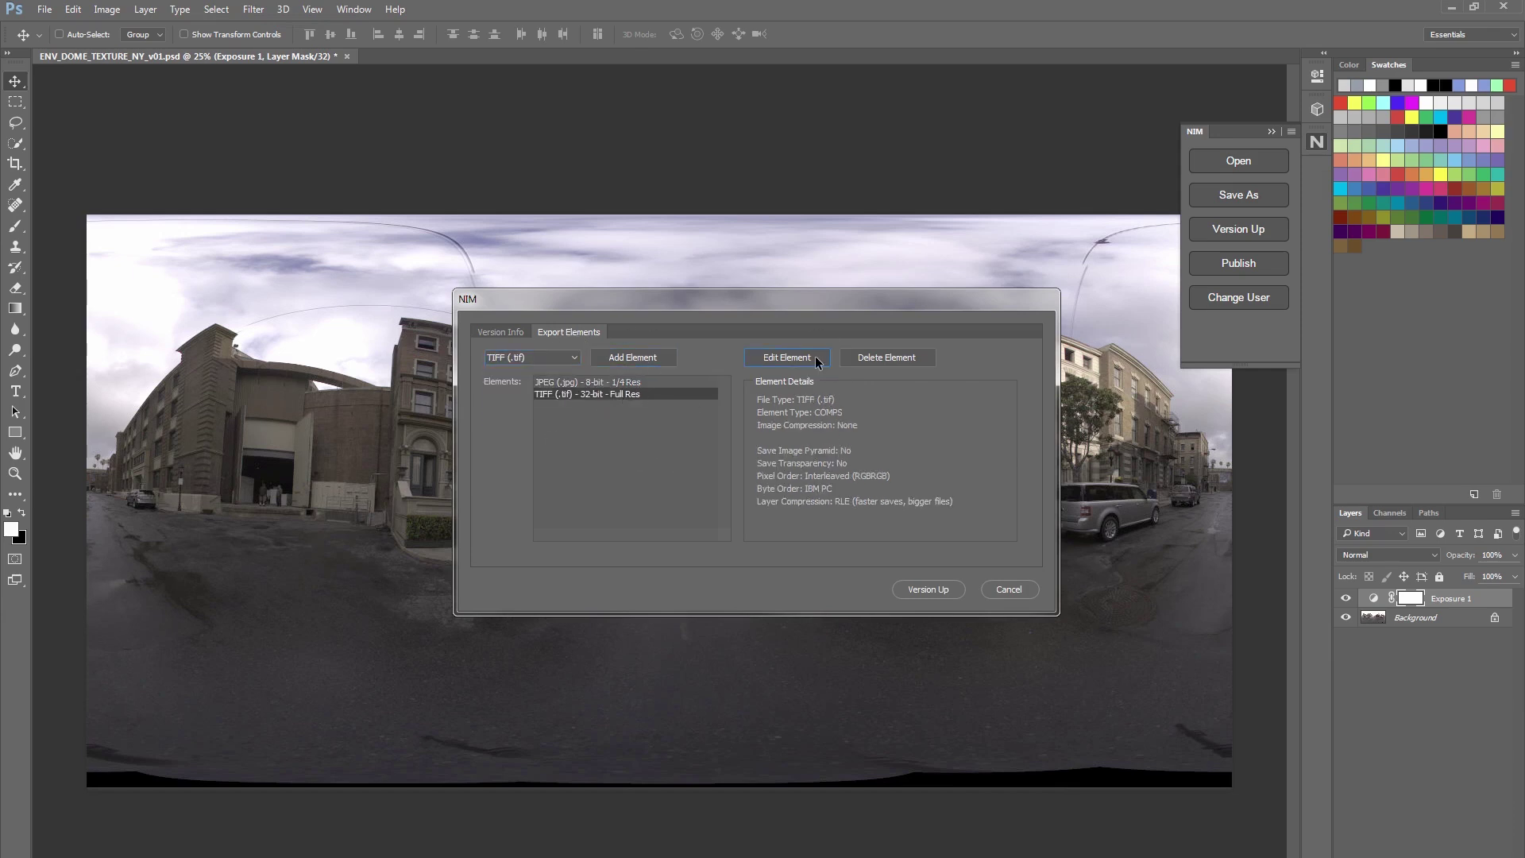
left_click(705, 271)
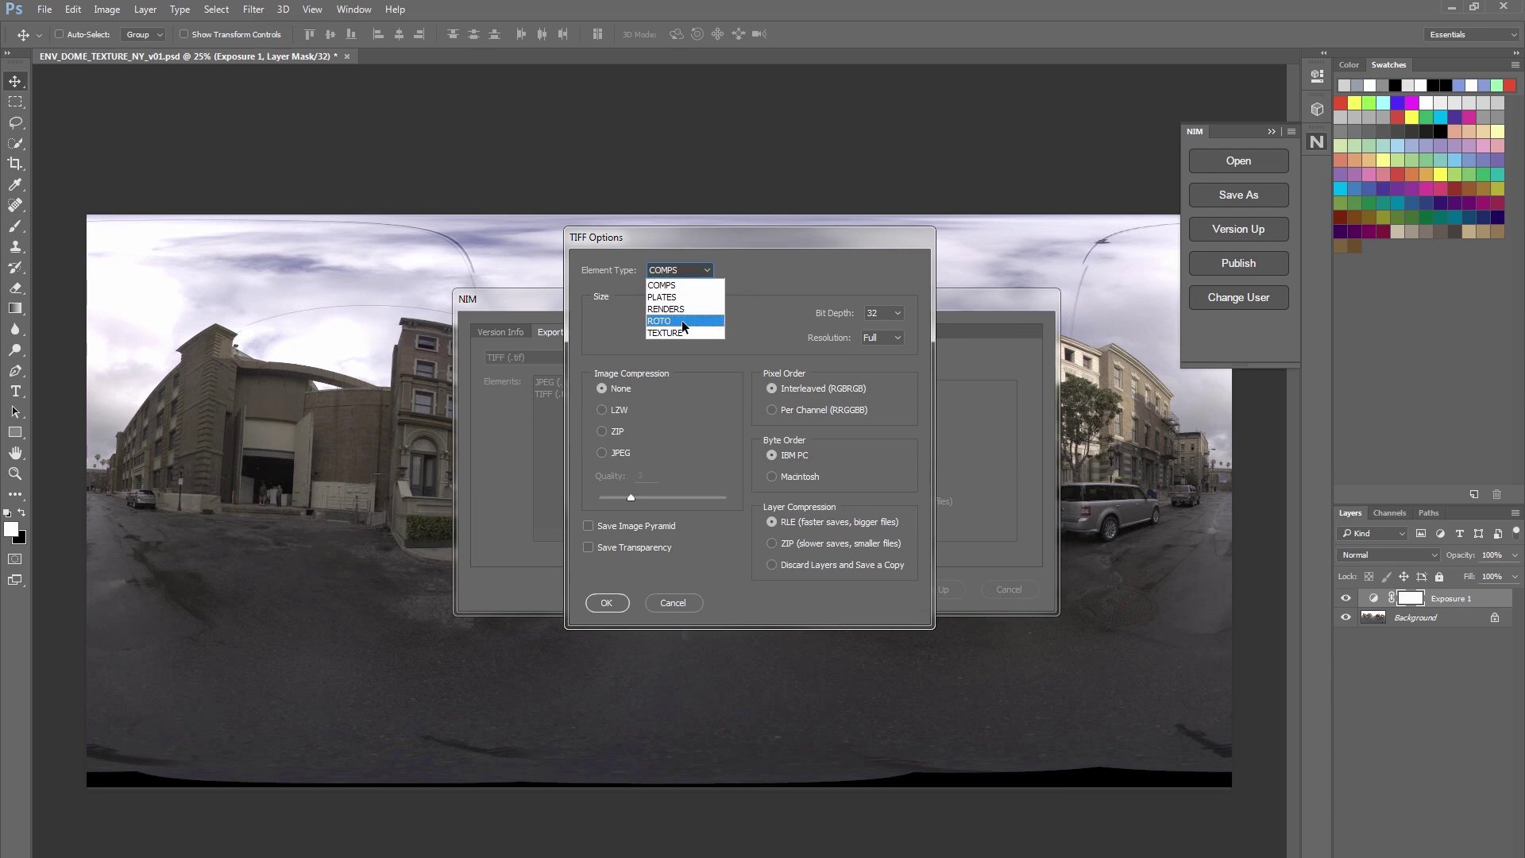
left_click(672, 323)
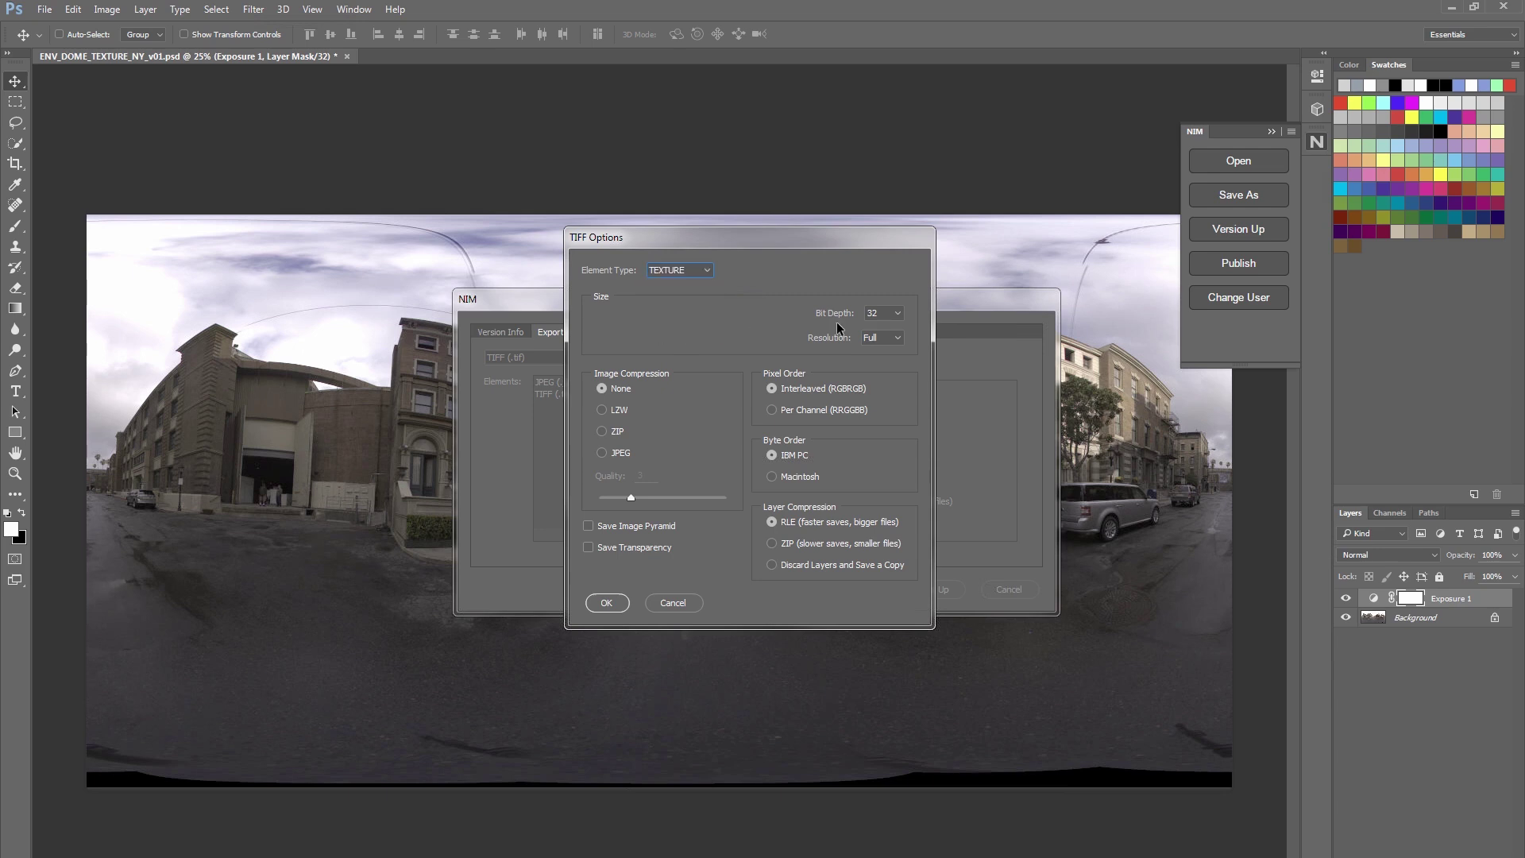
left_click(900, 315)
left_click(898, 340)
left_click(899, 339)
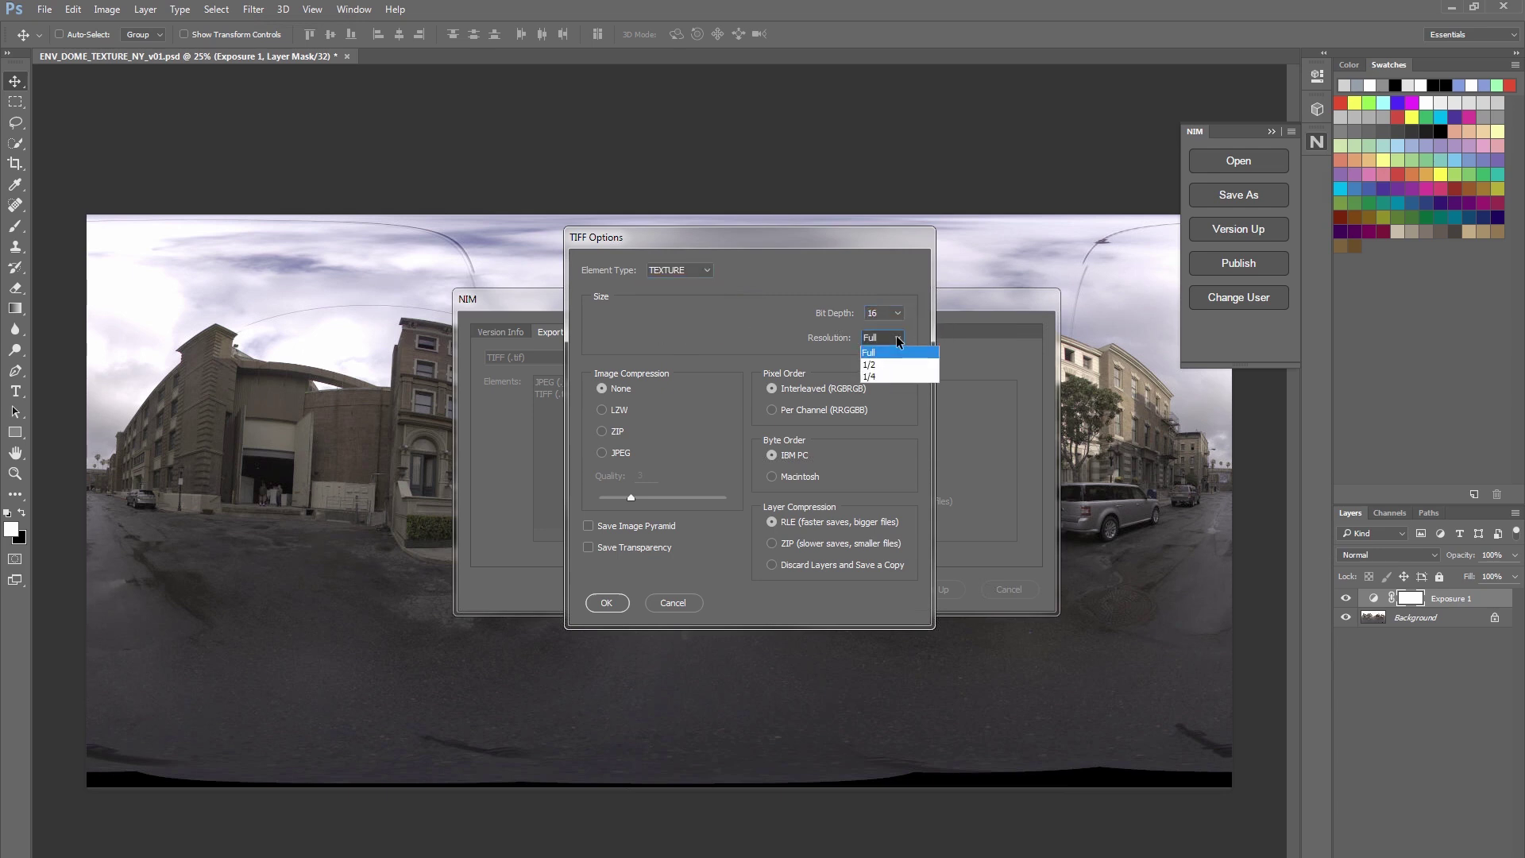
left_click(886, 363)
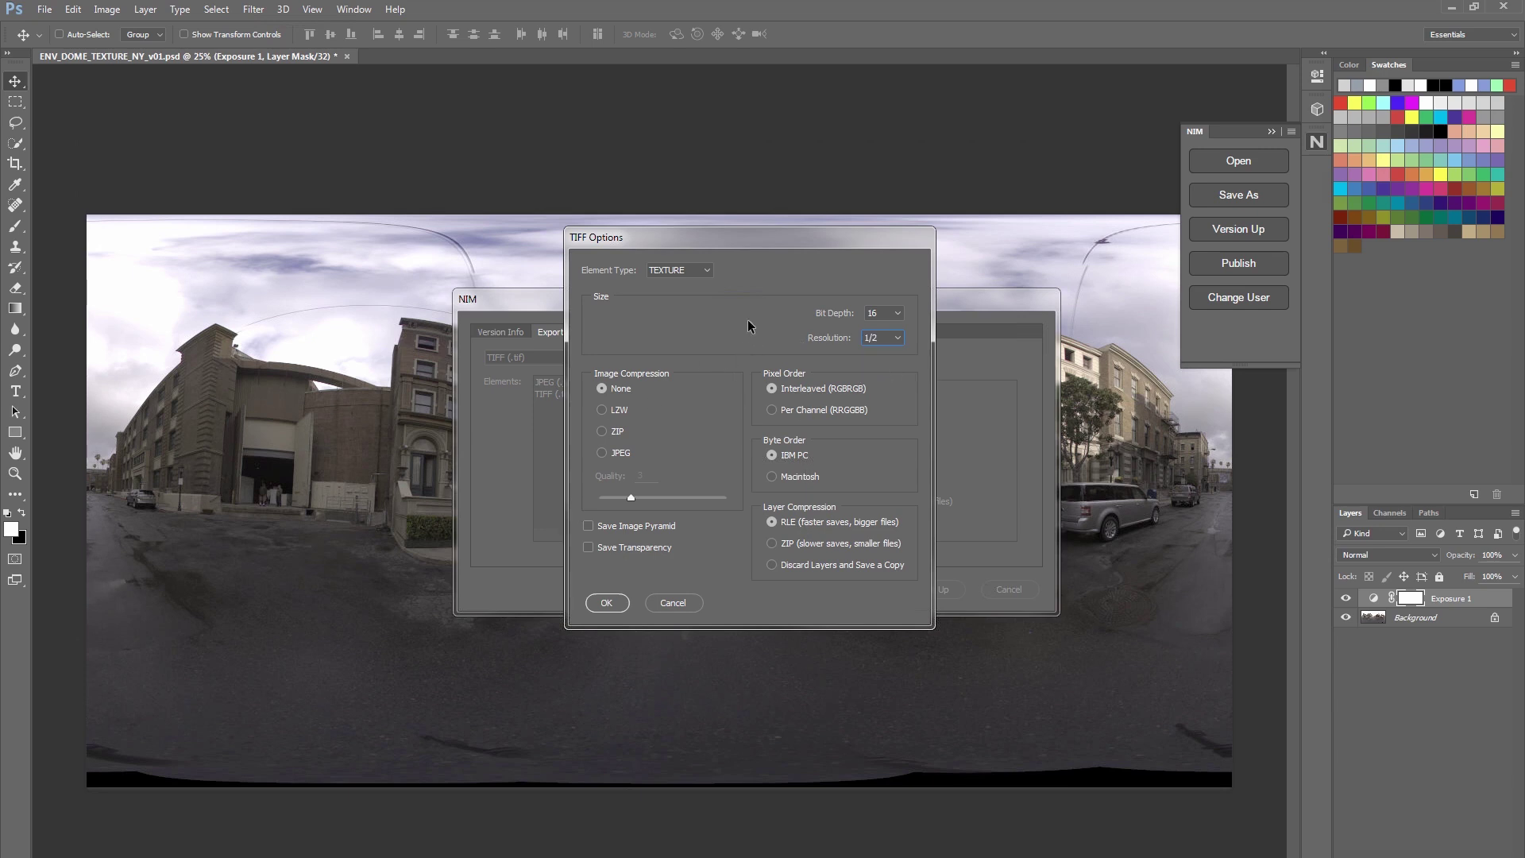
left_click(600, 409)
left_click(616, 602)
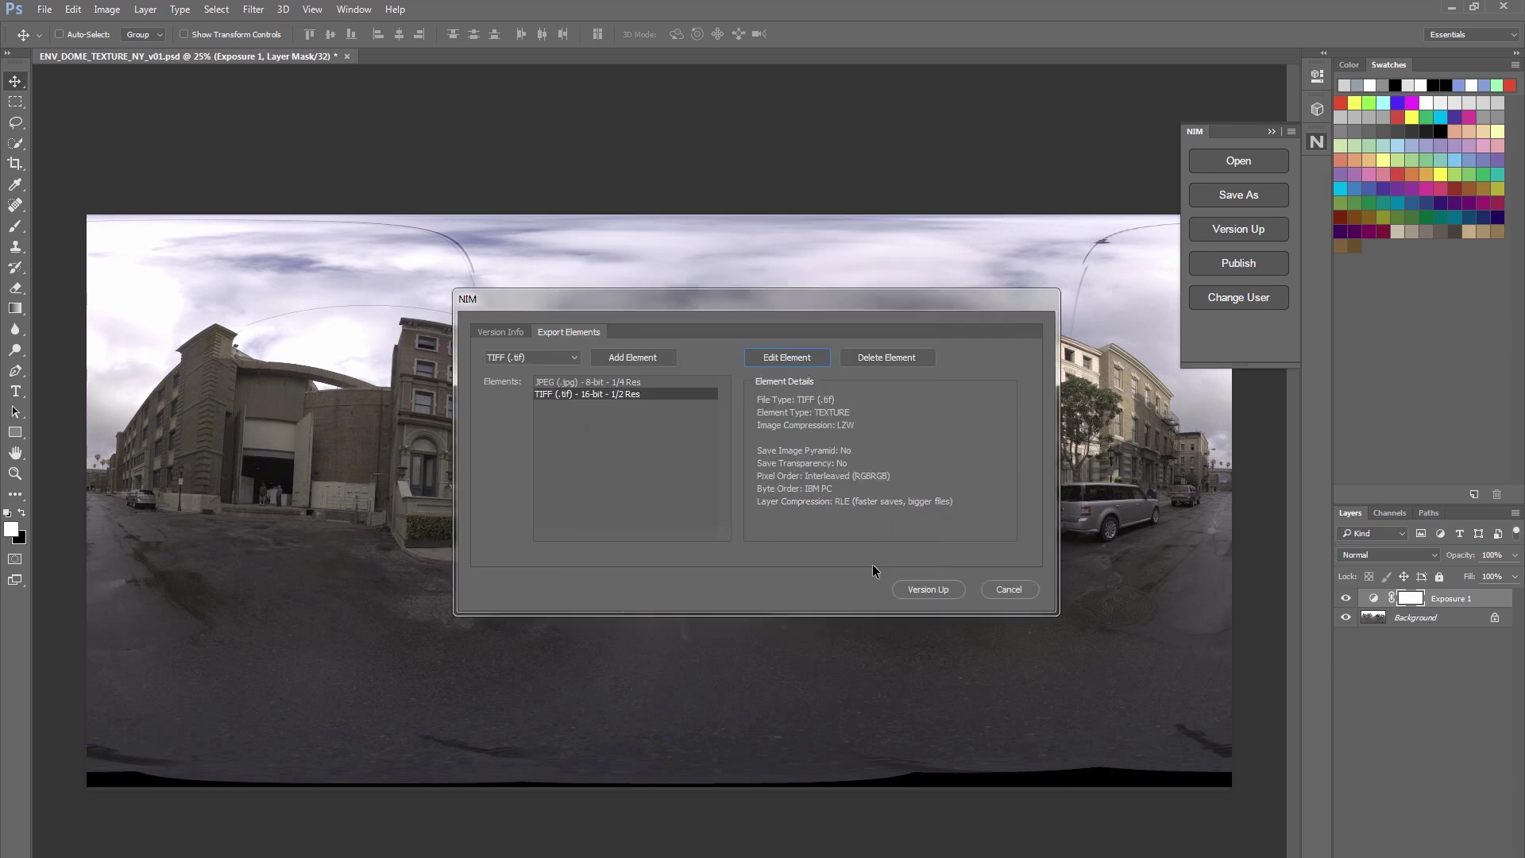
Run the Version Up to save the new panorama version and export its JPEG and TIFF elements.
left_click(931, 589)
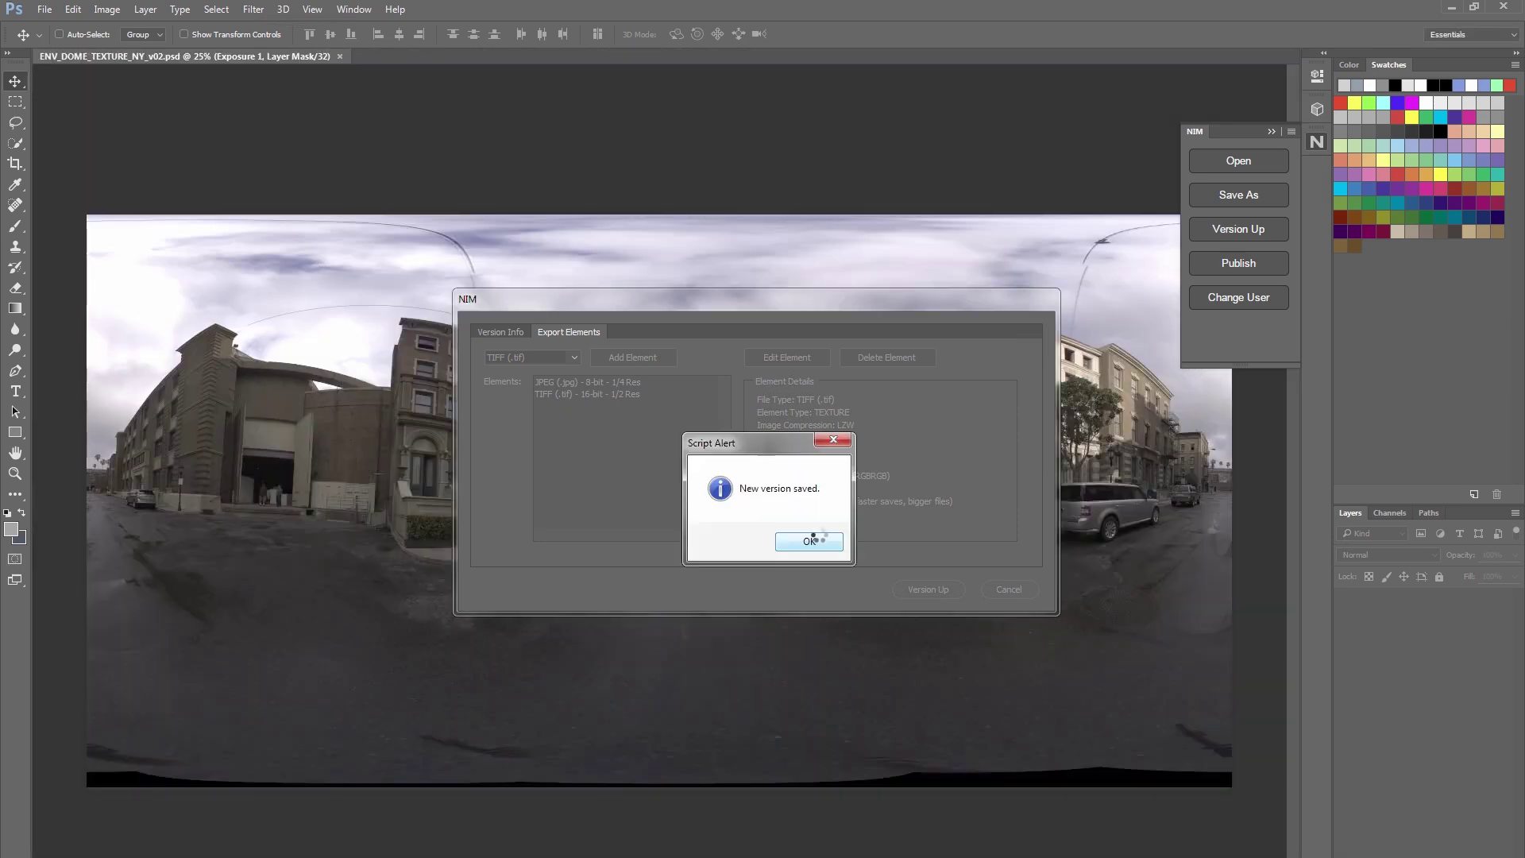
left_click(809, 536)
Switch to Windows Explorer and check the exported TIFF and JPEG files in the ENV_DOME_TEXTURE_NY folder.
left_click(1452, 6)
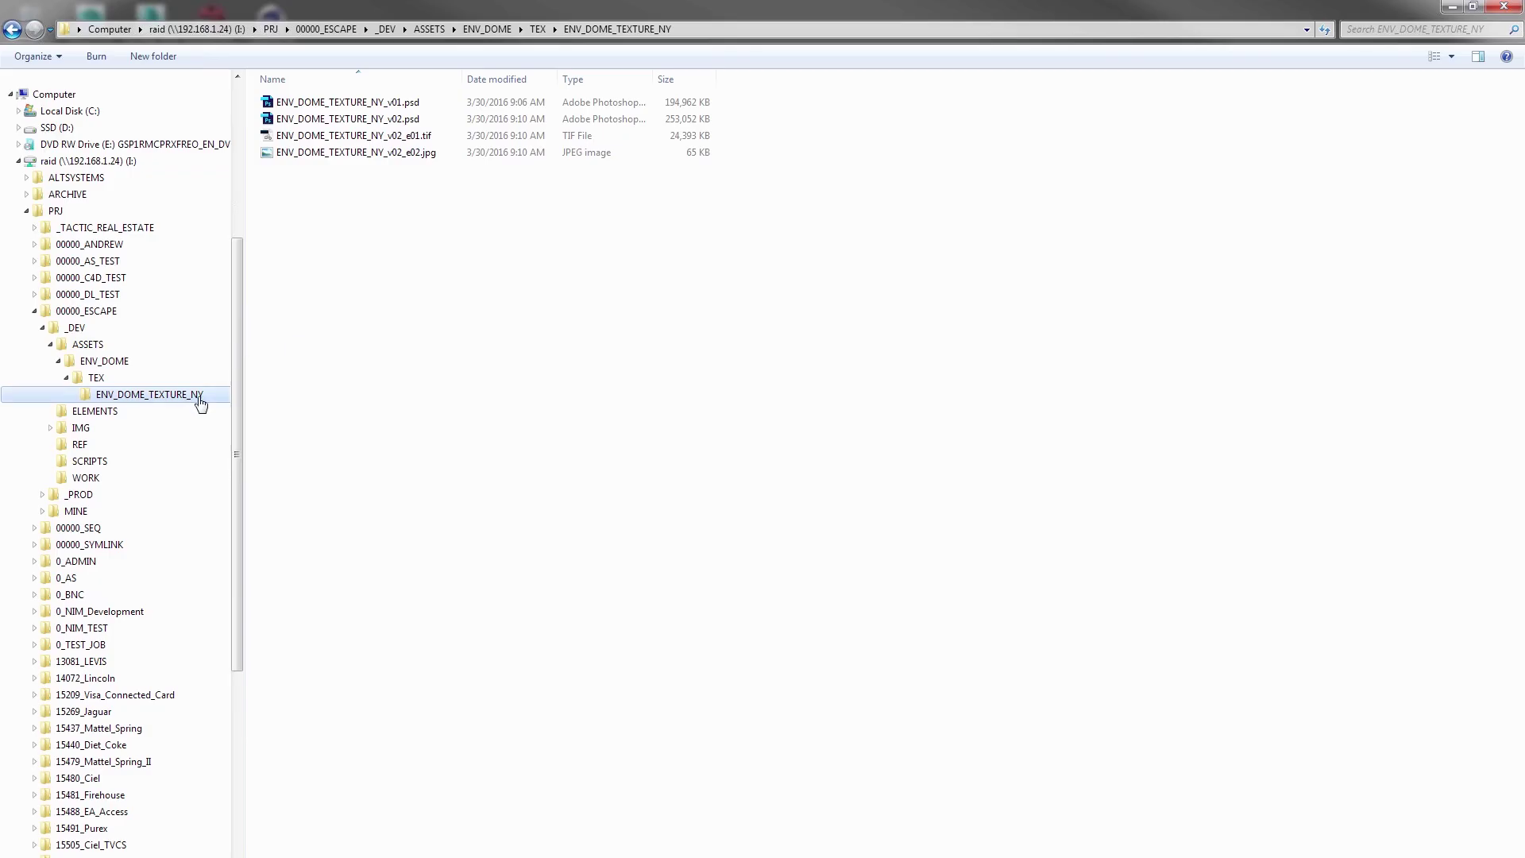
left_click(441, 140)
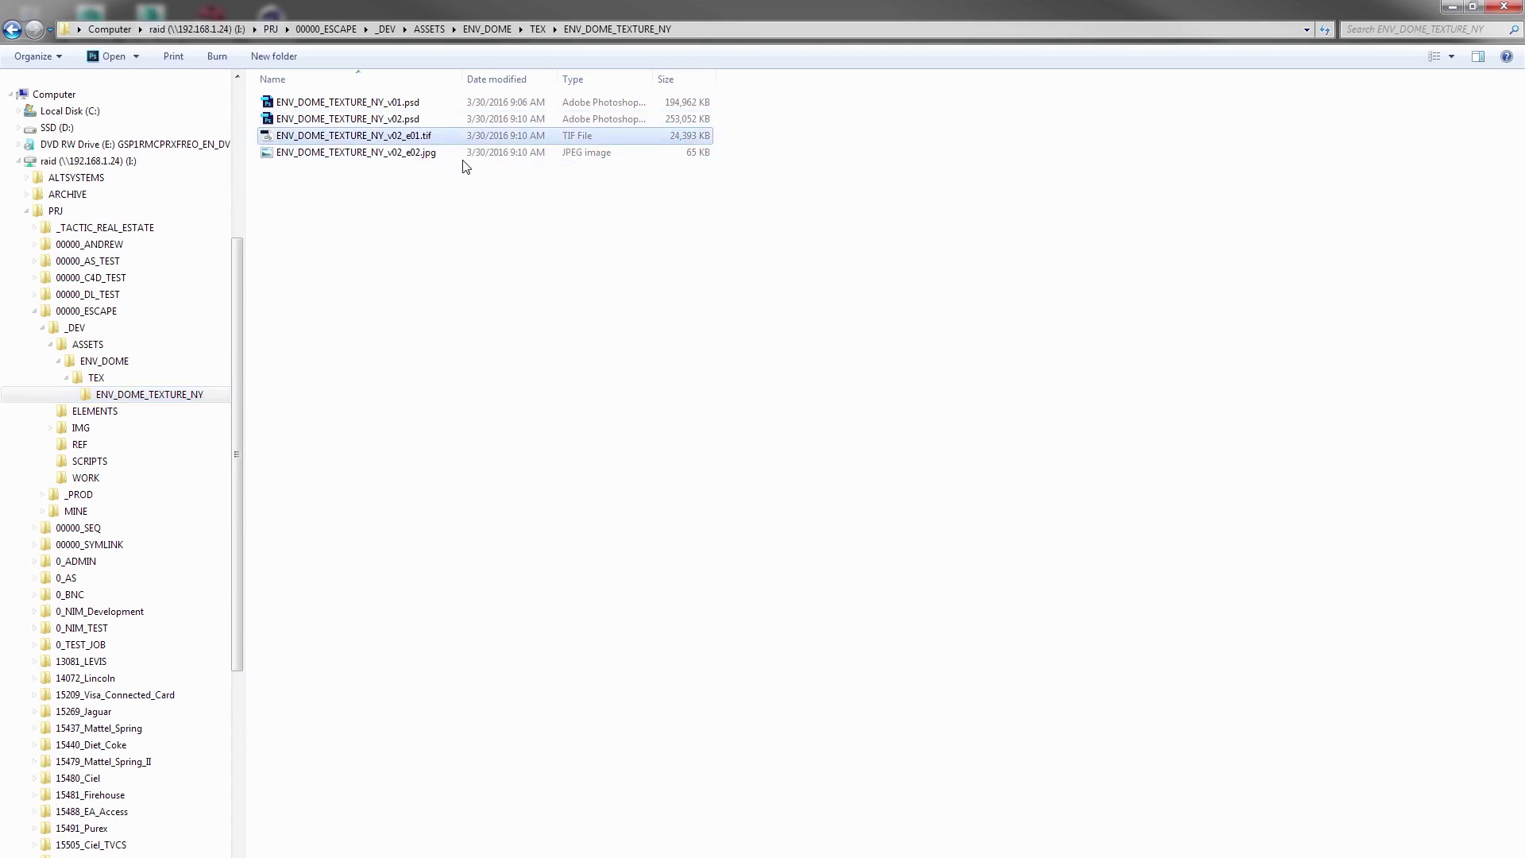
left_click(442, 155)
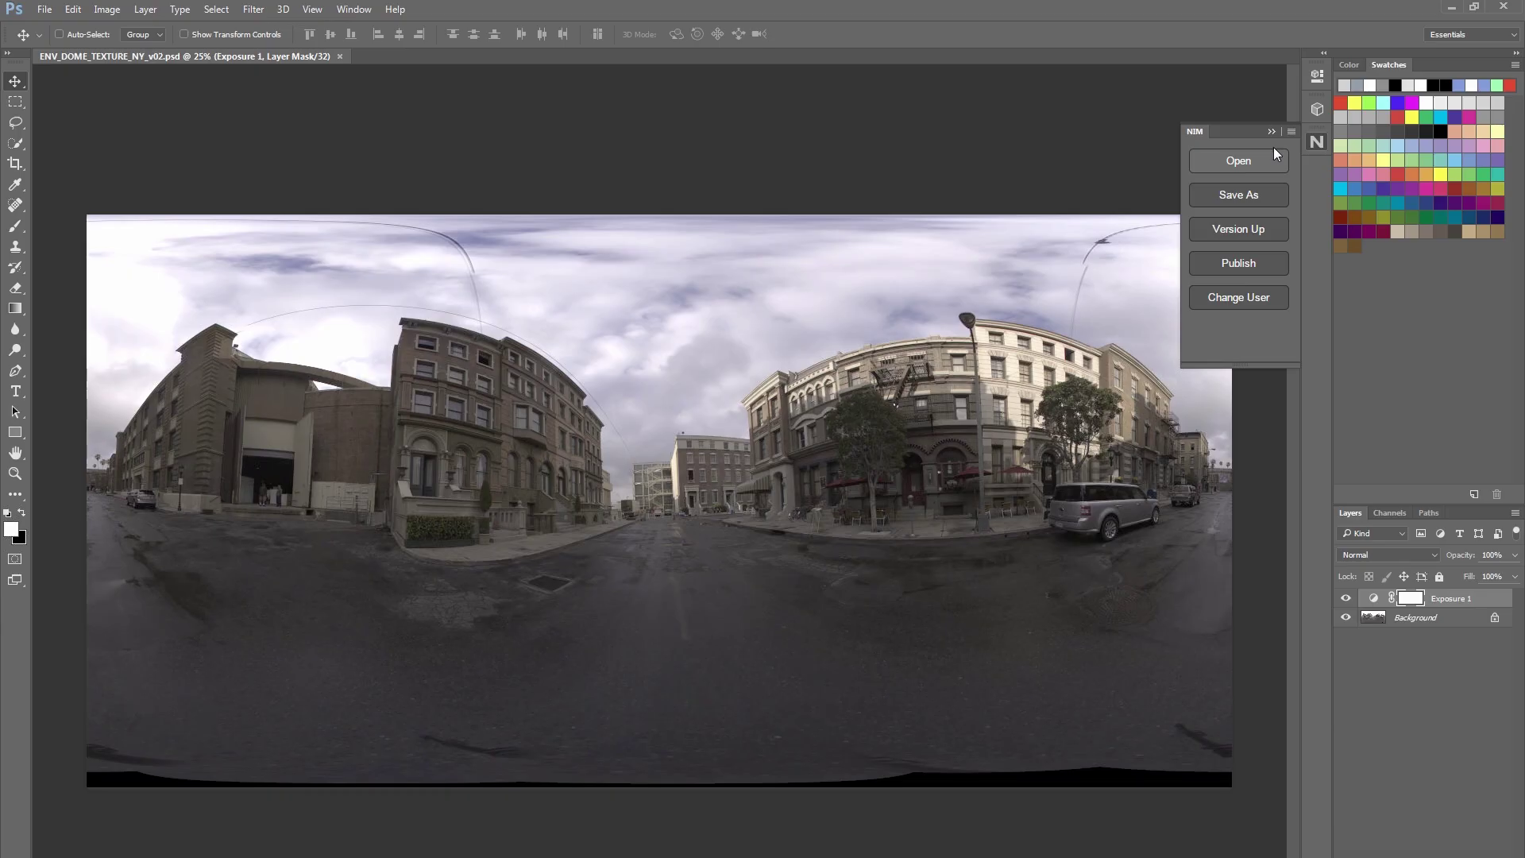
Return to Photoshop, start another NIM Version Up and review the details of its stored JPEG export element.
left_click(1233, 231)
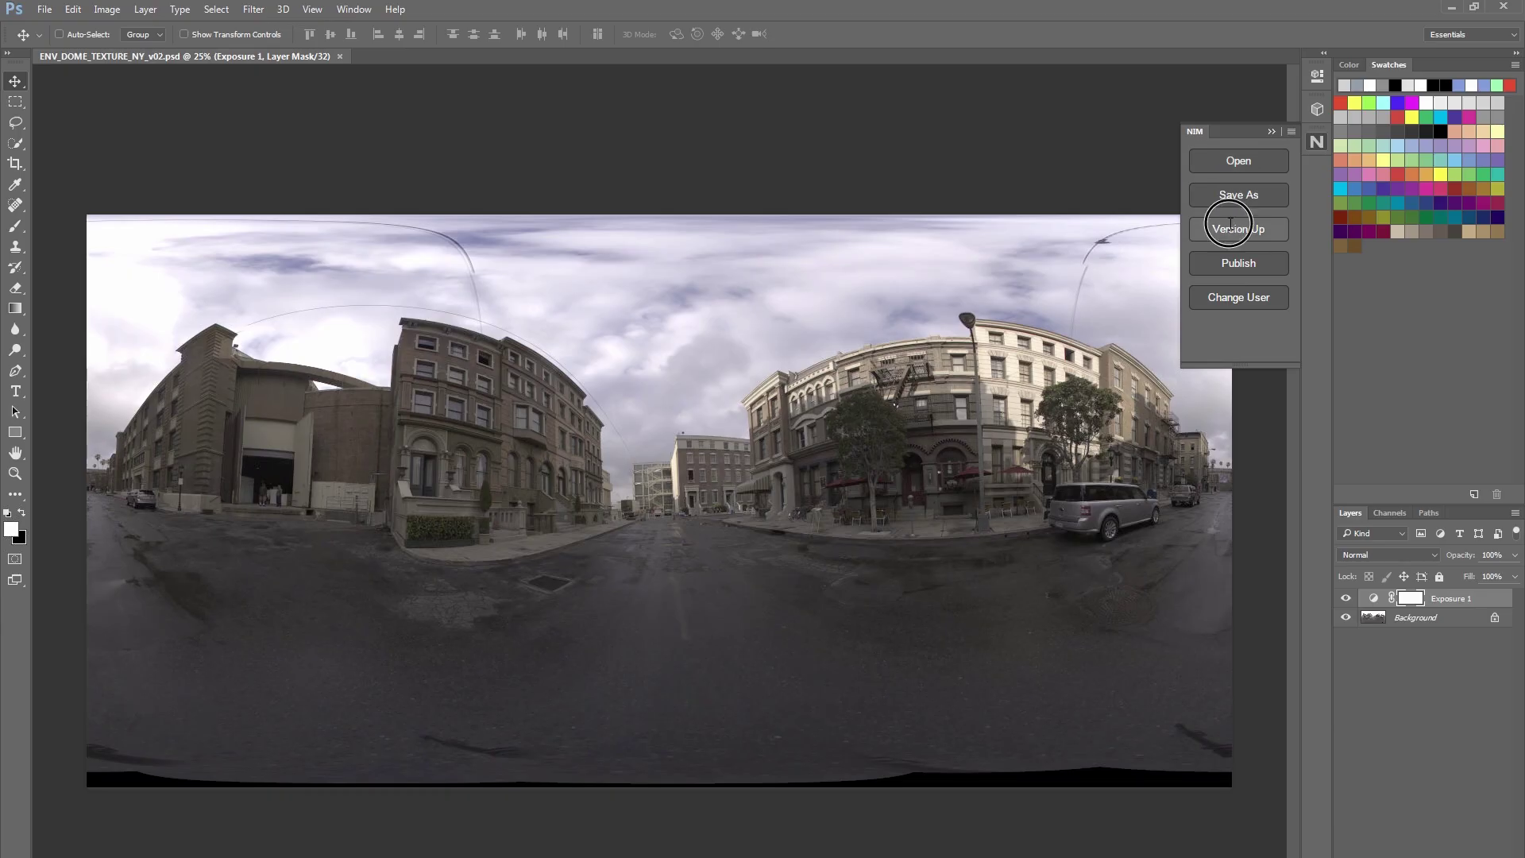
left_click(578, 333)
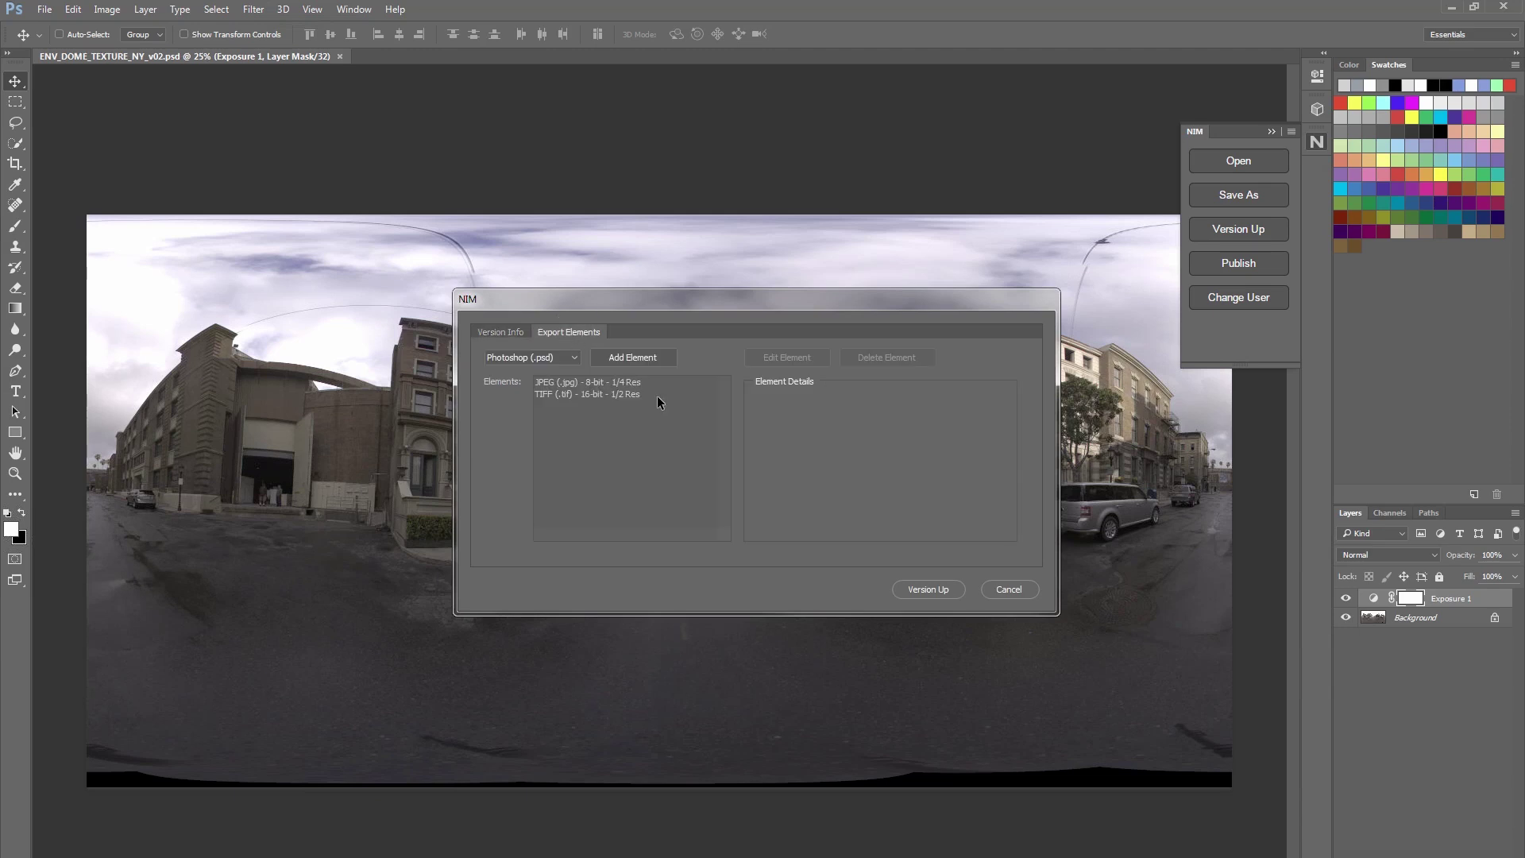
left_click(597, 385)
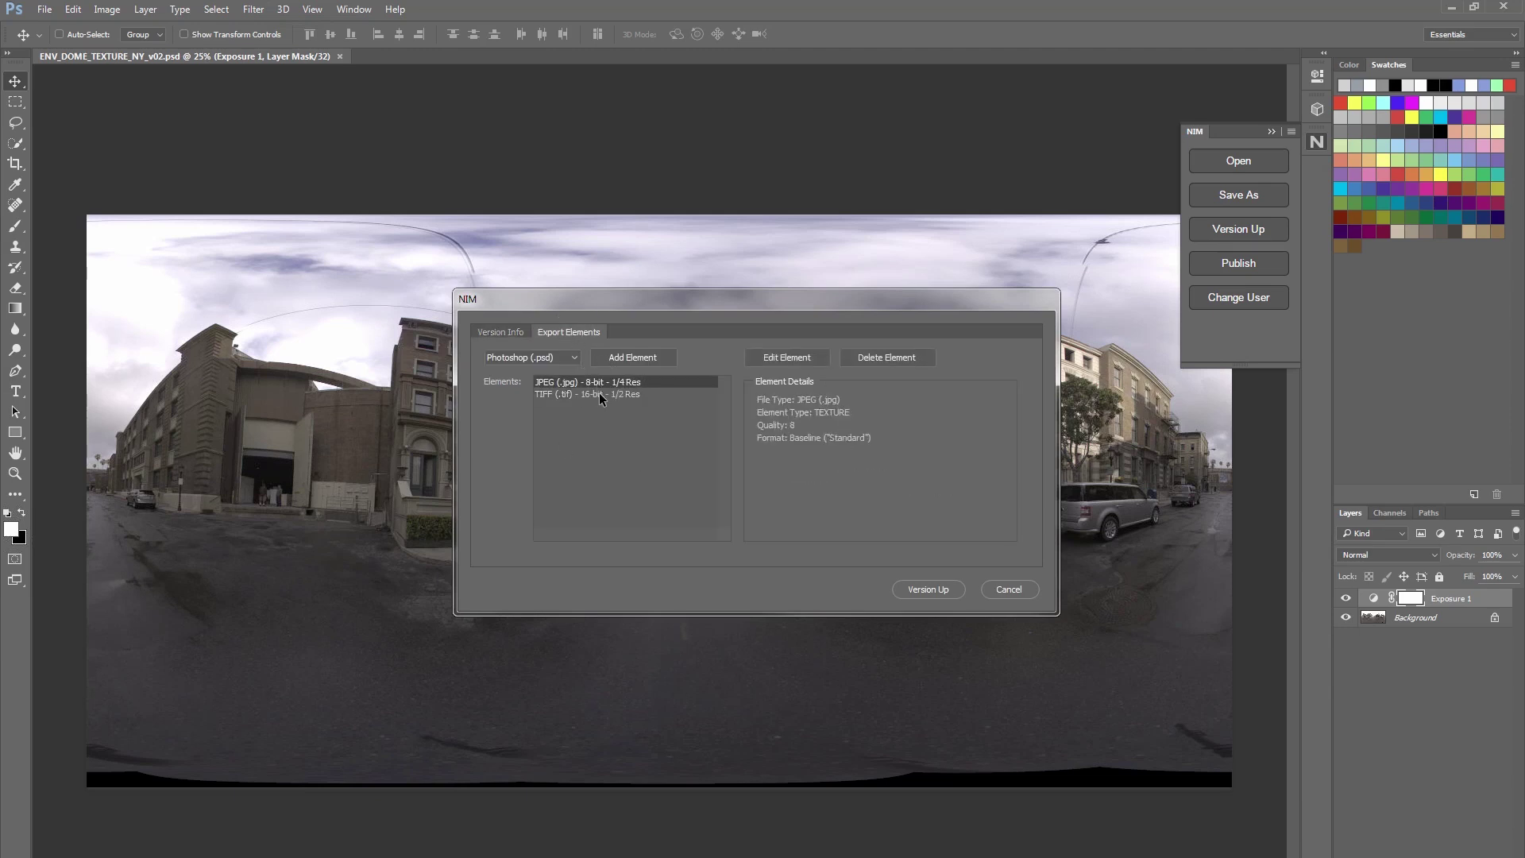
Set the Export Elements option in the version info to Only on Publish.
left_click(501, 334)
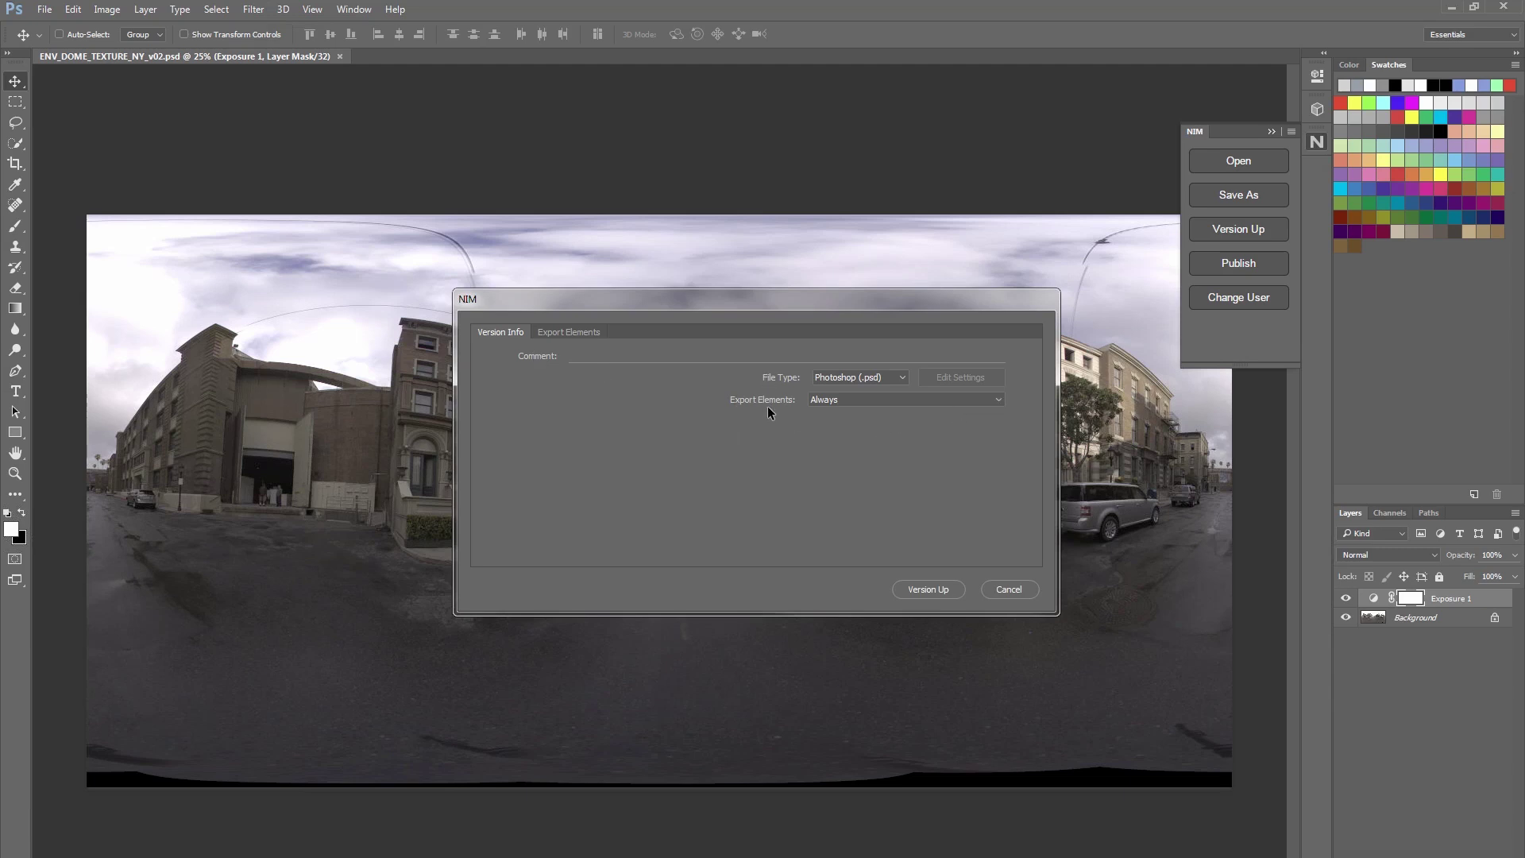
left_click(998, 399)
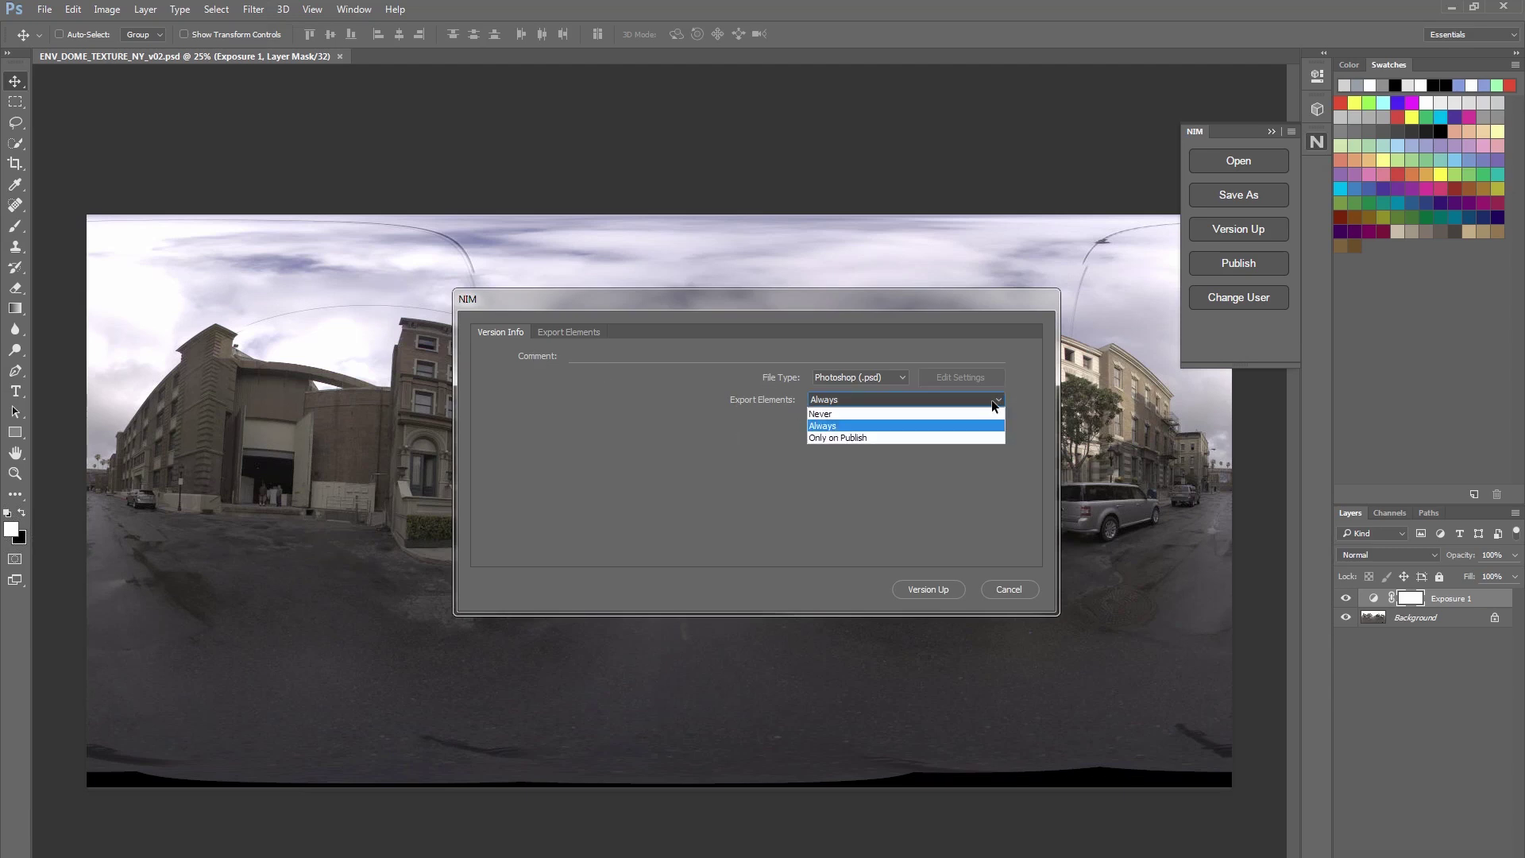
left_click(971, 438)
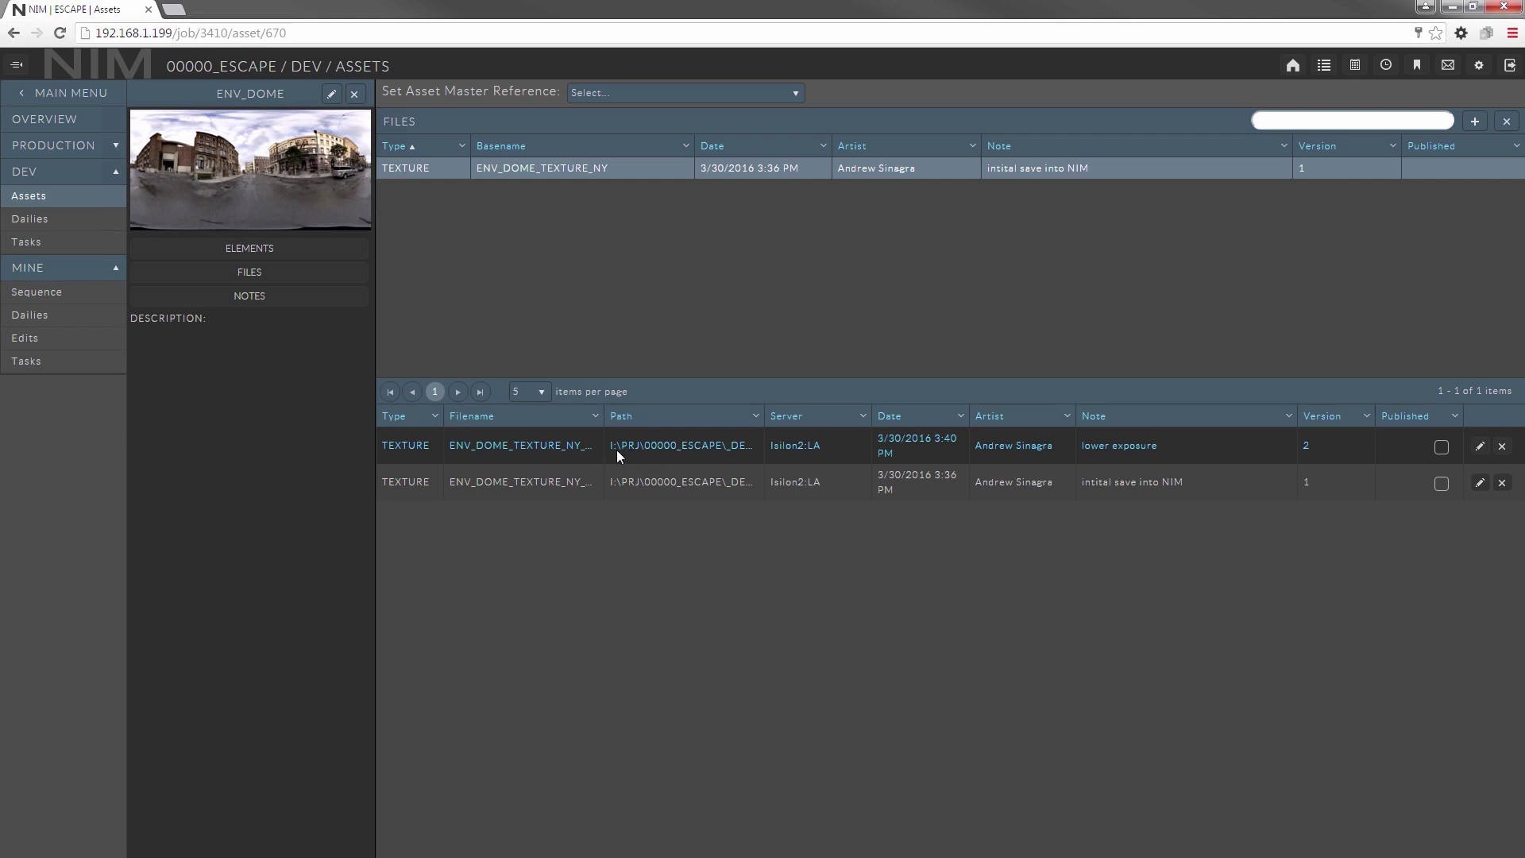
List the ENV_DOME asset's elements on the NIM web page to check the exported files.
left_click(322, 253)
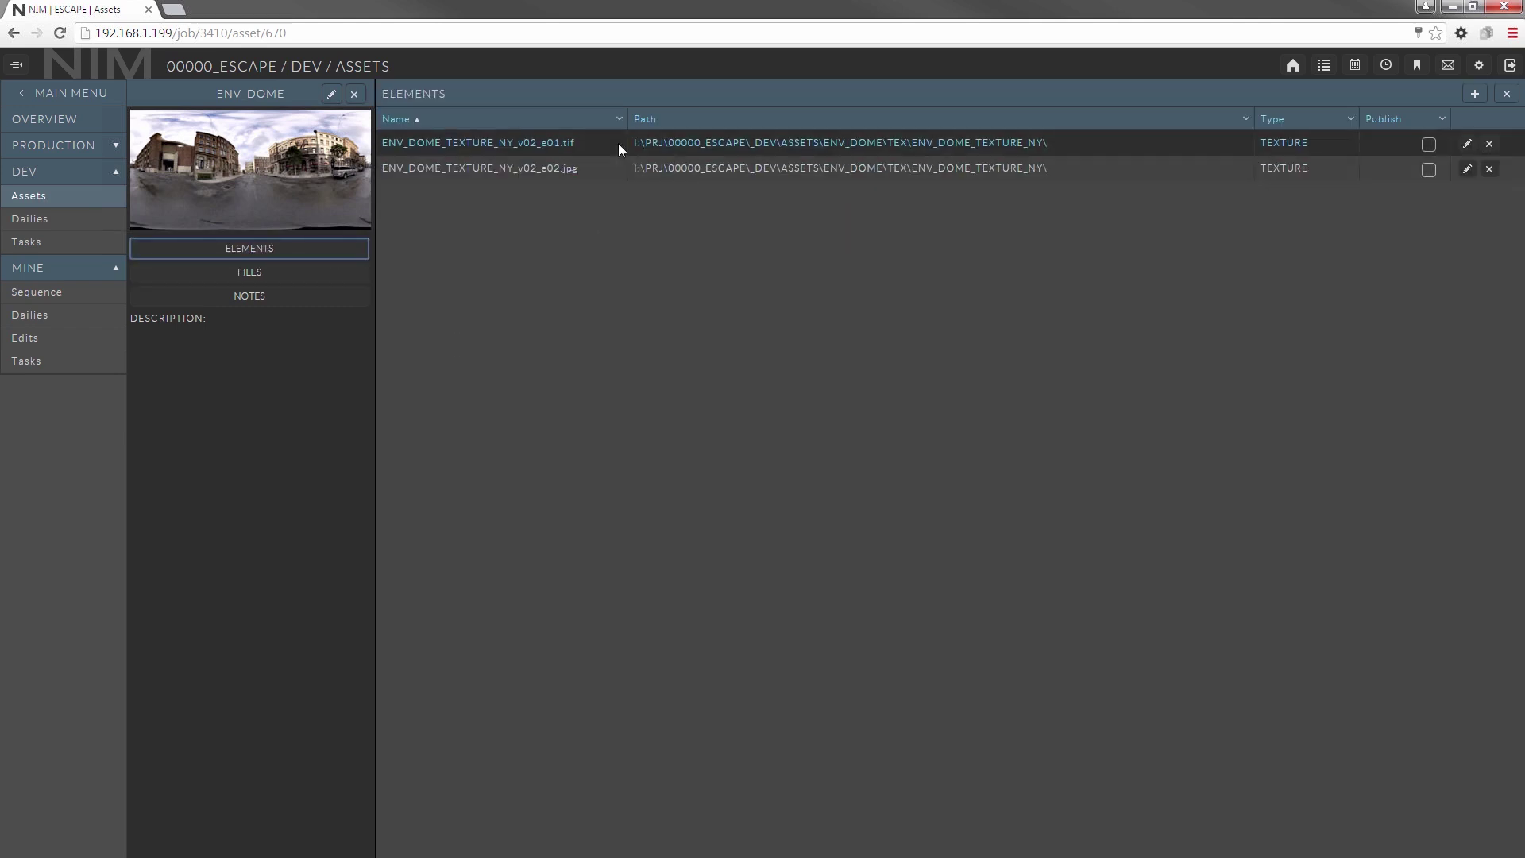